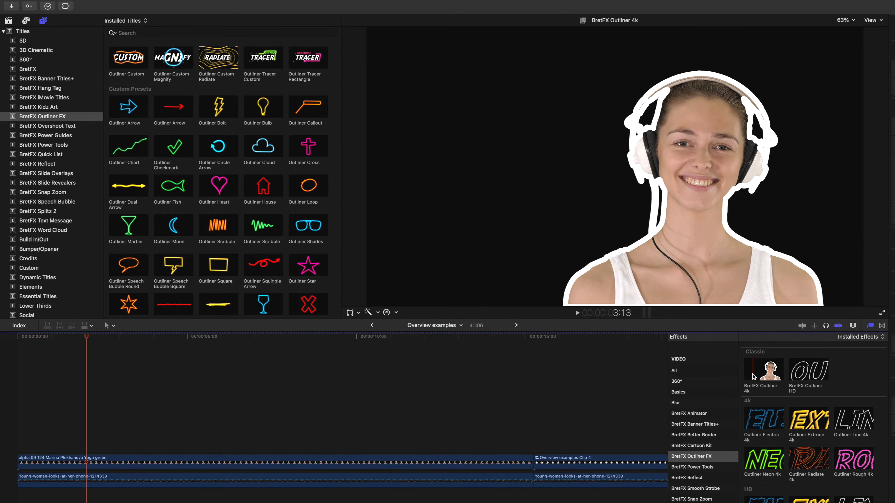
Step: Apply the BretFX Outliner 4k effect to the first clip of the woman and expand the inspector to full height
drag(752, 377, 167, 465)
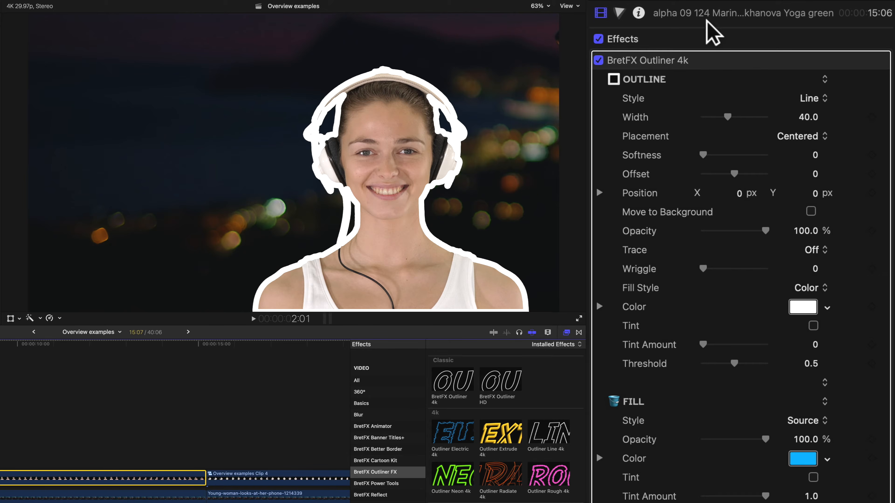
double_click(725, 18)
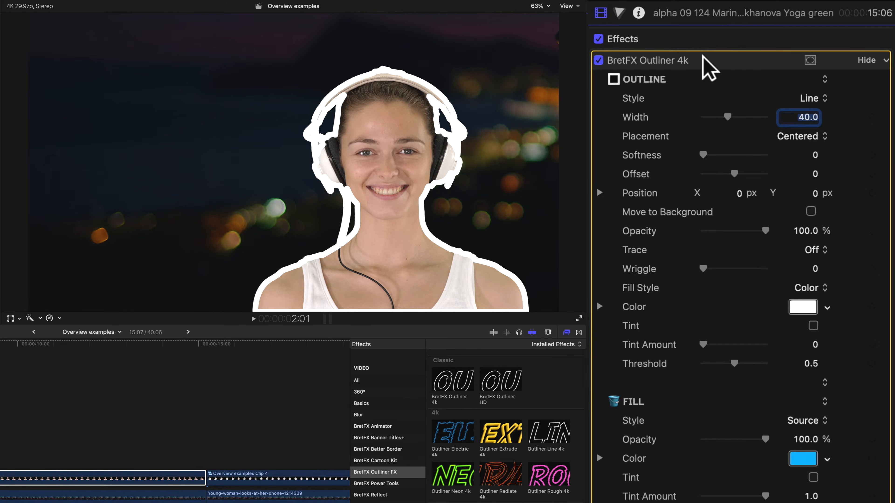
Step: Hide and show the BretFX Outliner 4k parameters again, and switch the inspector to half height and back to full height
click(870, 61)
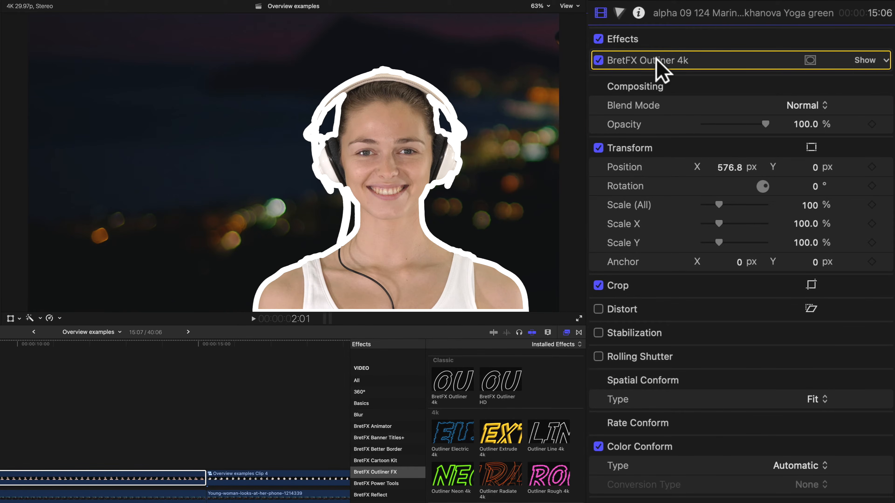
key(Tab)
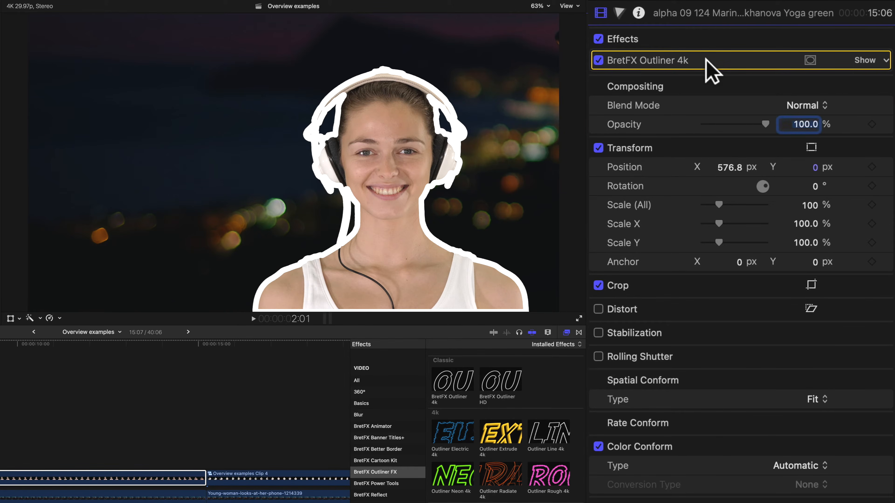
click(868, 61)
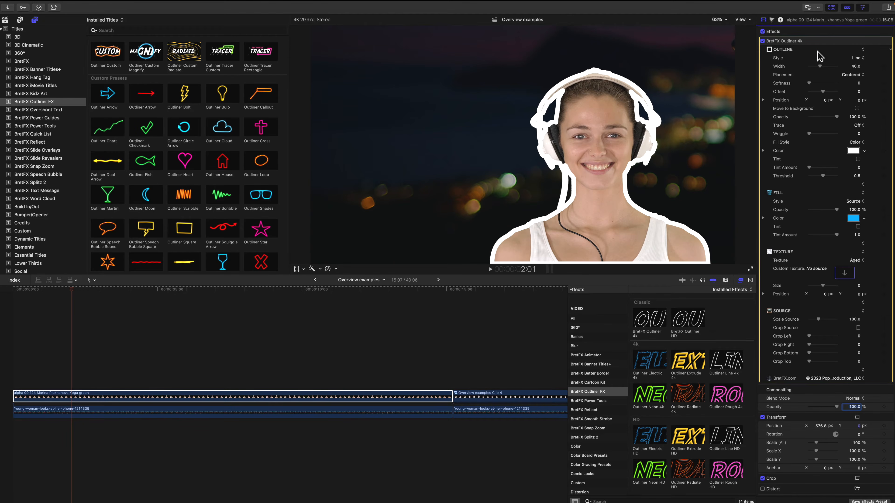
double_click(824, 20)
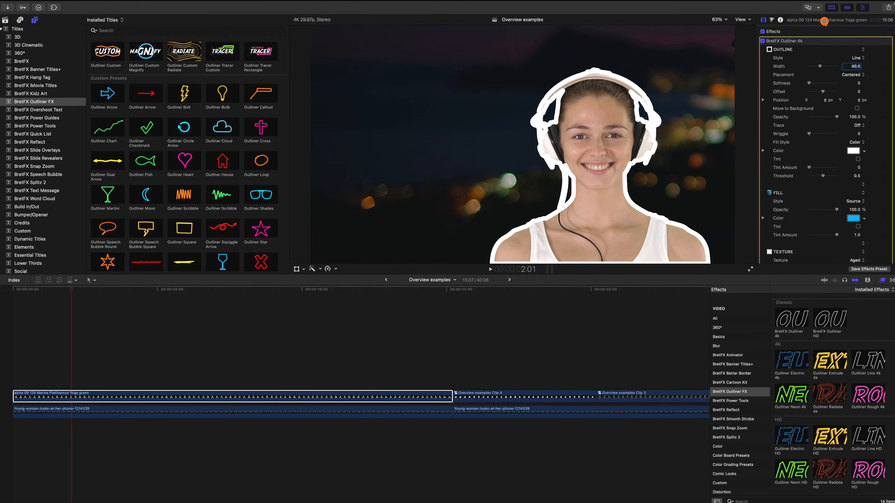
double_click(824, 20)
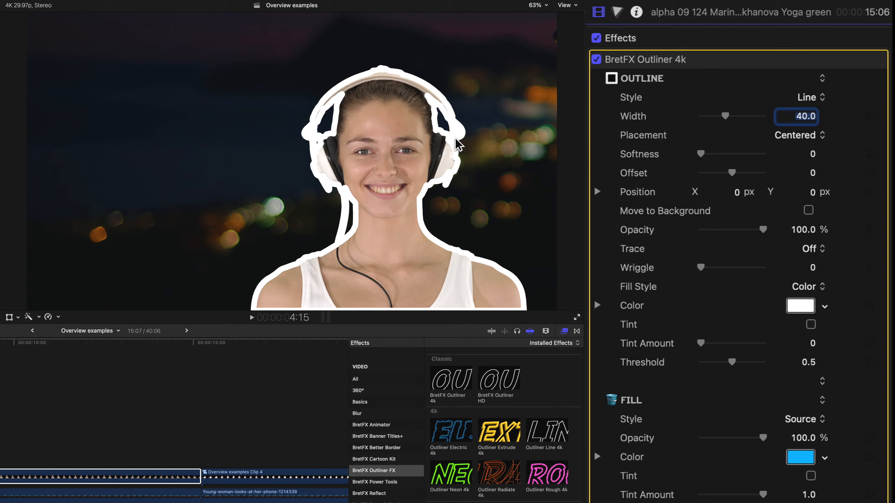
Step: Set the outline style to Neon and change the outline color from the saved swatches to bright blue
click(807, 97)
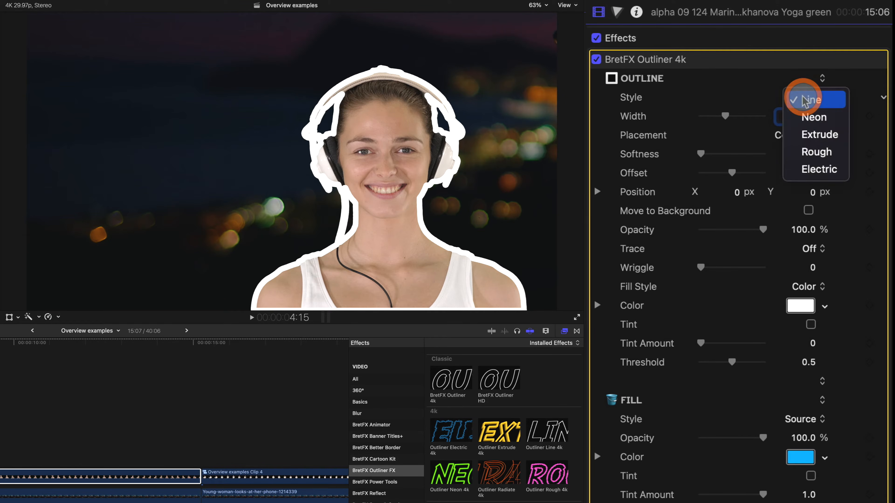
click(811, 117)
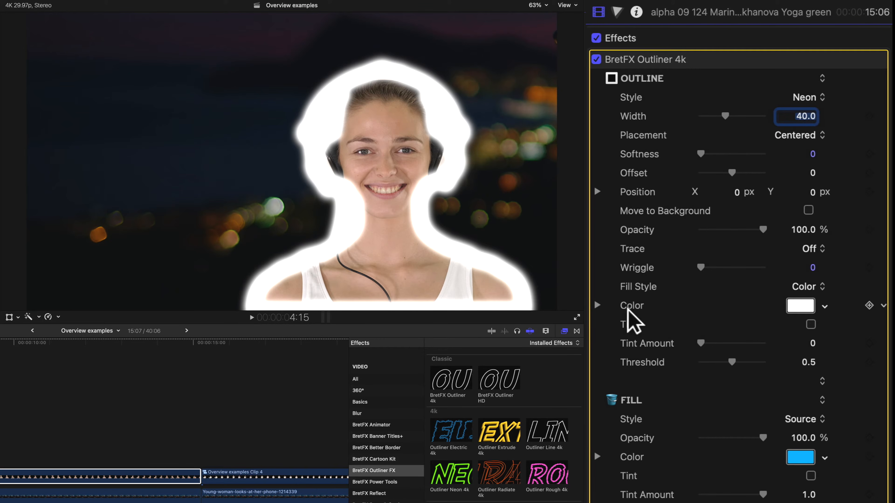
click(803, 307)
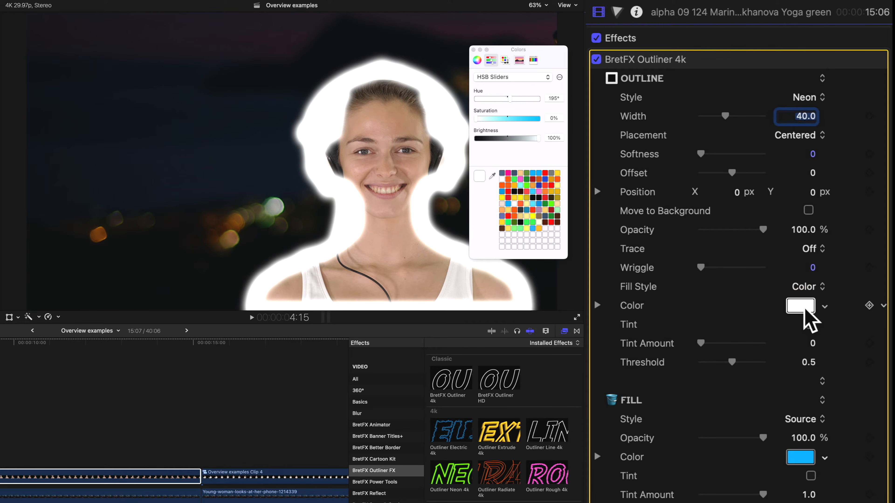
click(539, 174)
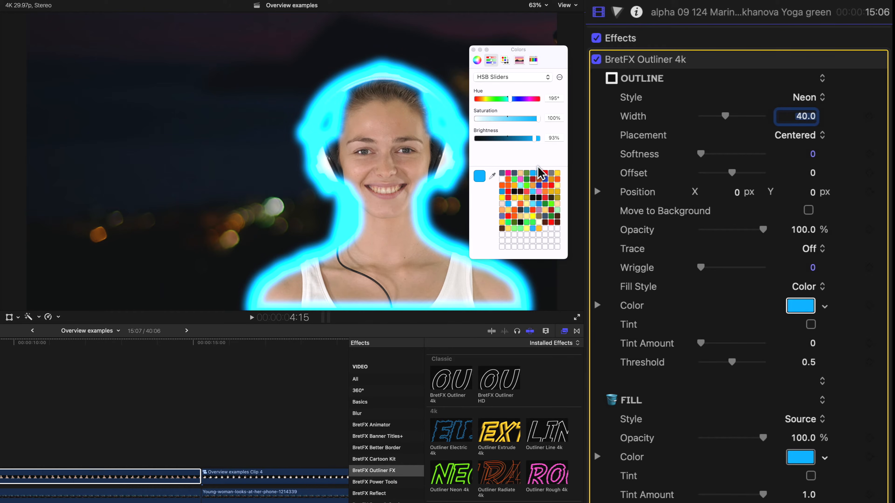
click(473, 50)
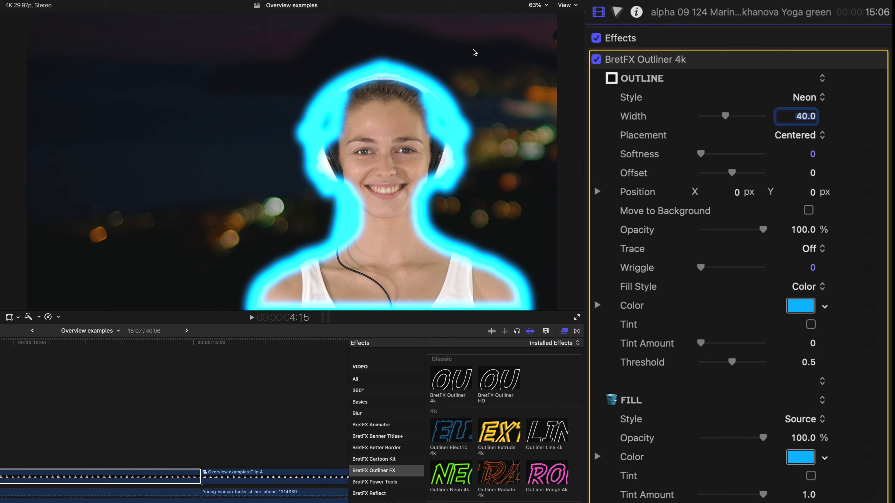
Step: Try the Extrude, Rough and Electric outline styles and set the style back to Line
click(807, 100)
click(810, 117)
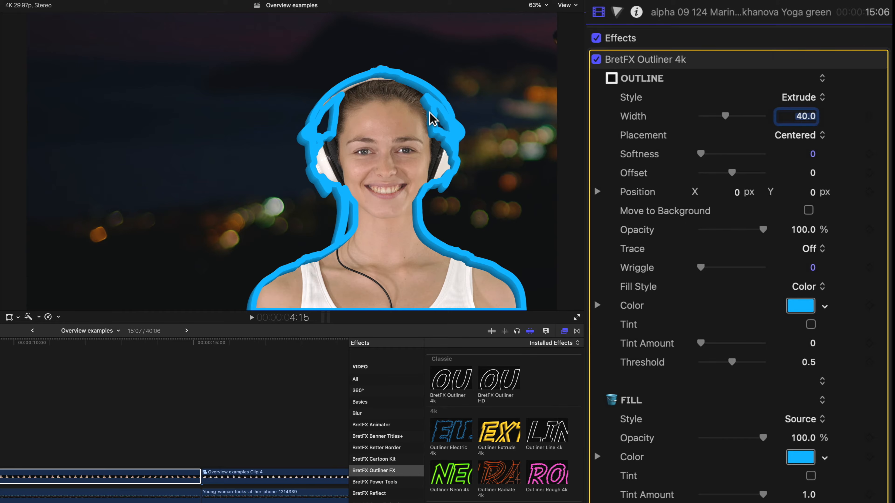
click(806, 99)
click(803, 117)
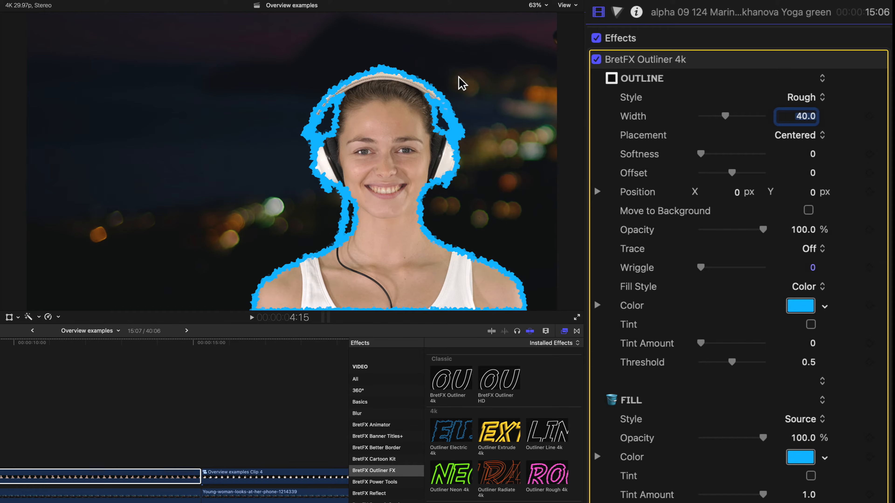
click(810, 101)
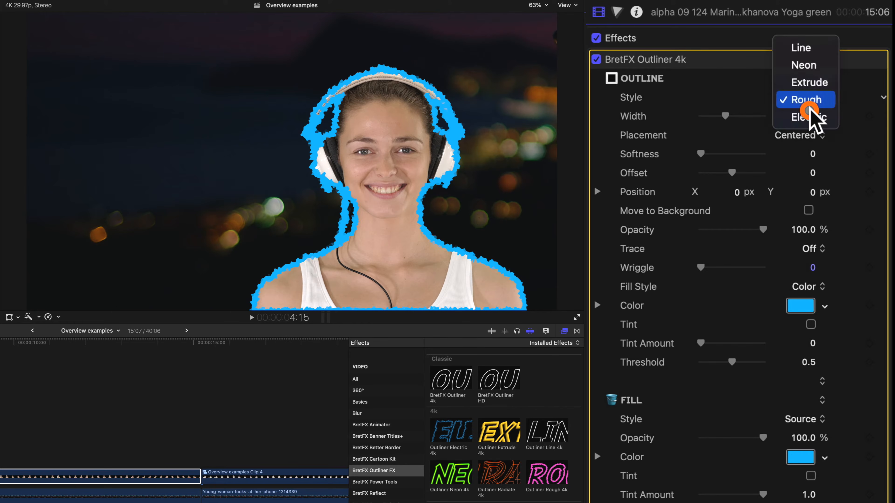
click(808, 117)
click(809, 116)
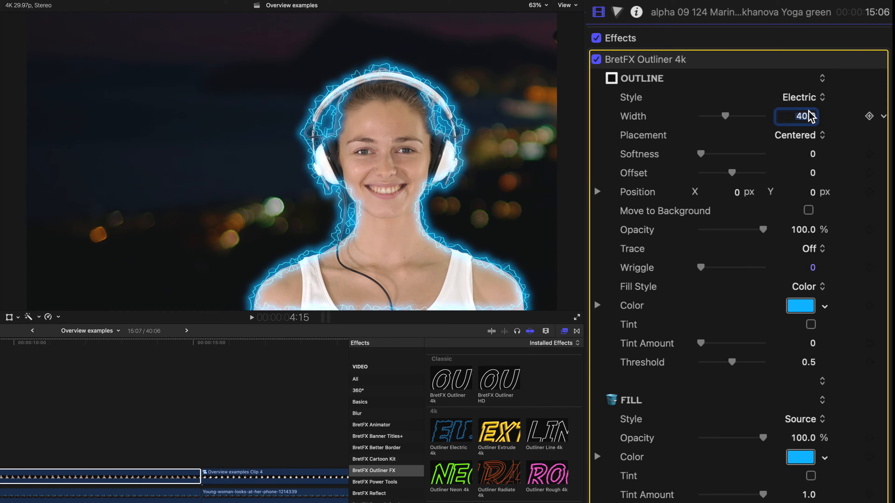
click(804, 99)
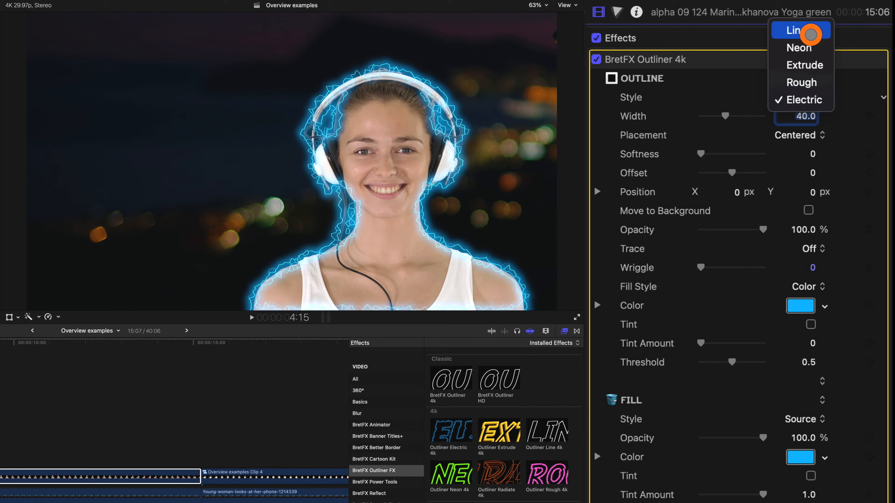
click(810, 34)
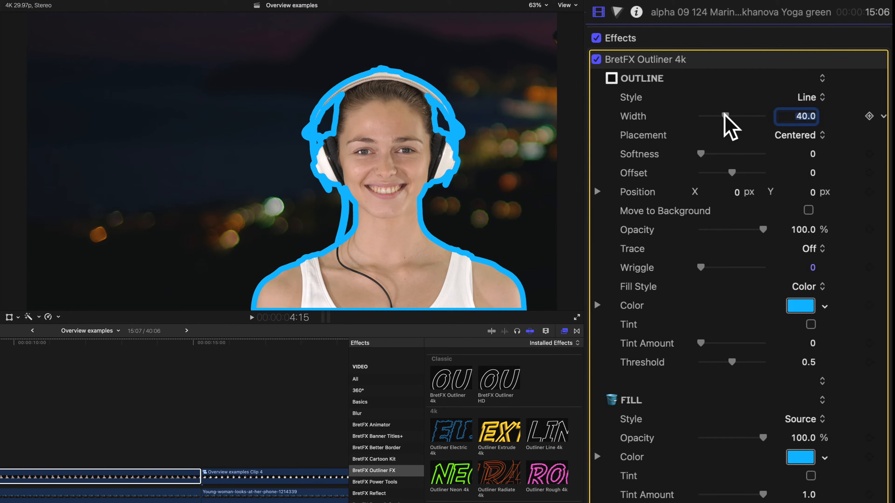
Step: Try outline widths of 100 and 86, and reset the Width parameter to its default
drag(725, 116, 777, 118)
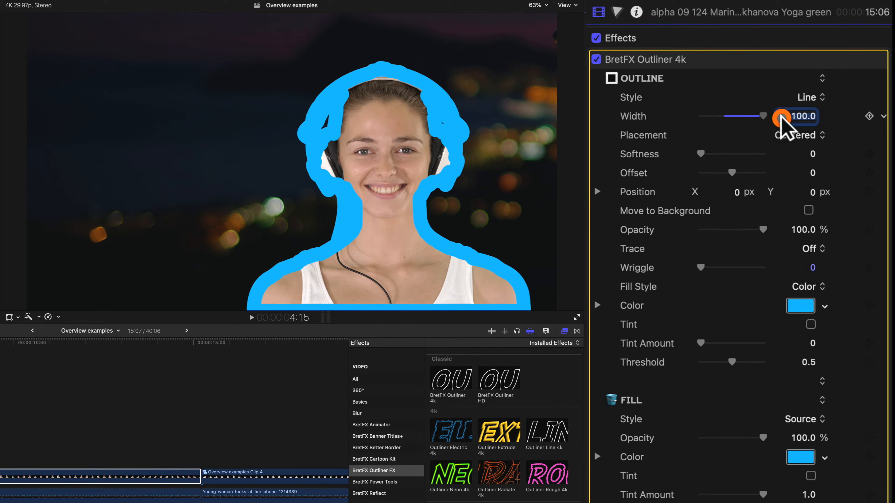
click(802, 117)
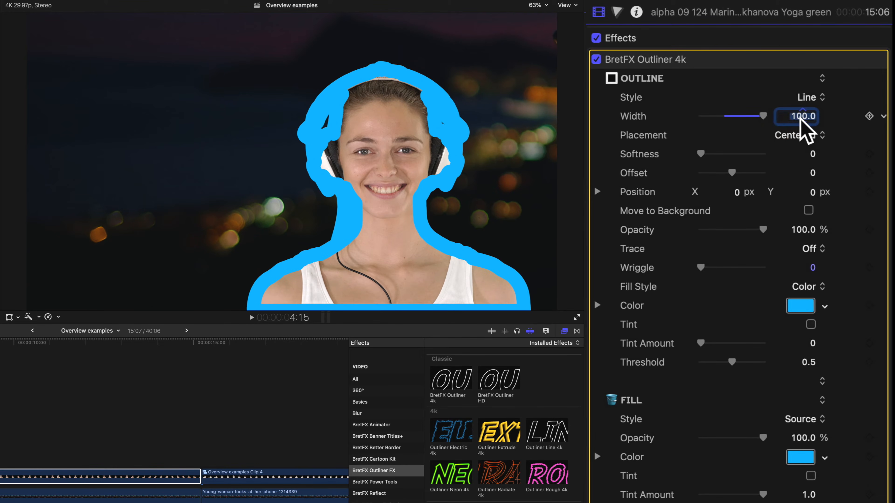
drag(803, 118, 801, 118)
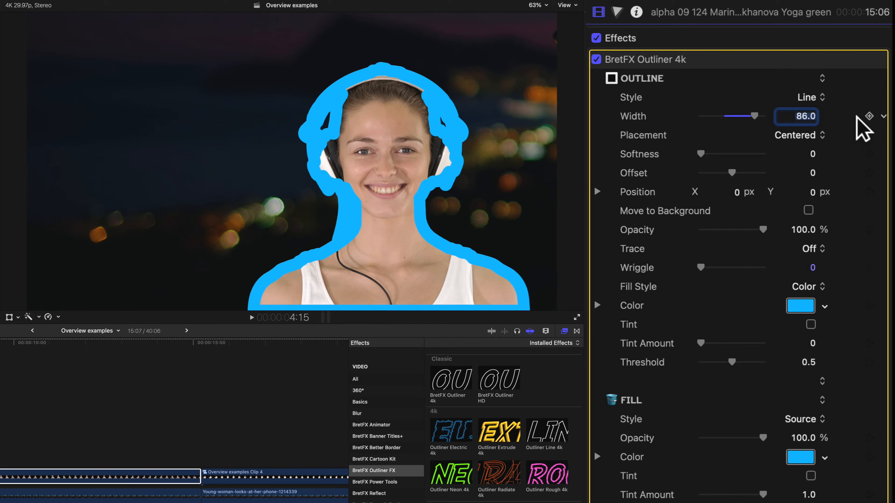
click(883, 117)
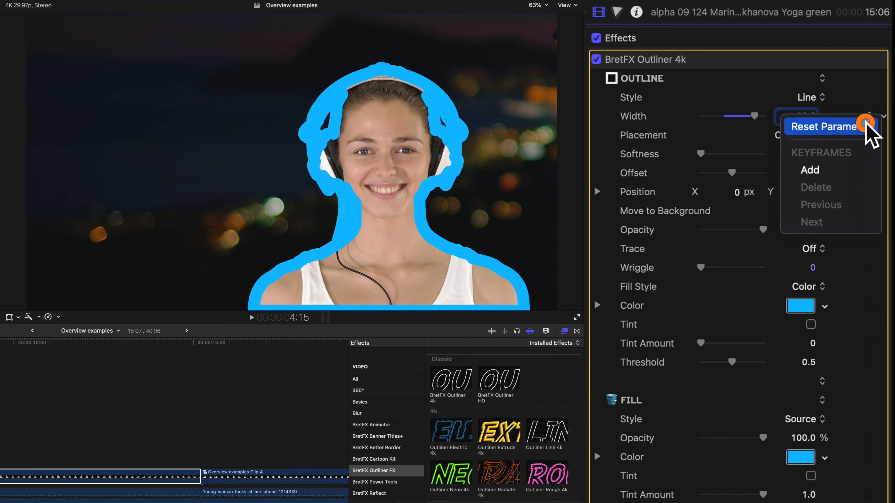
click(859, 126)
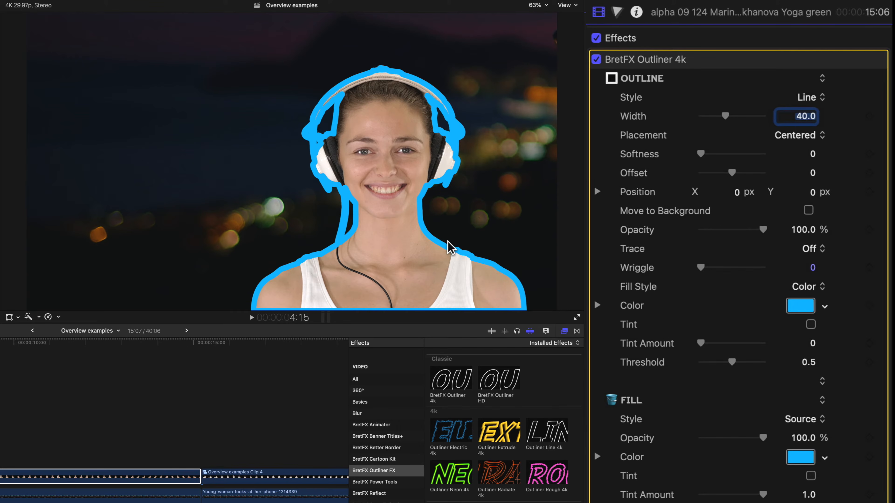
Step: Compare the Outside and Inside placements for the outline and set Placement to Outside
click(802, 135)
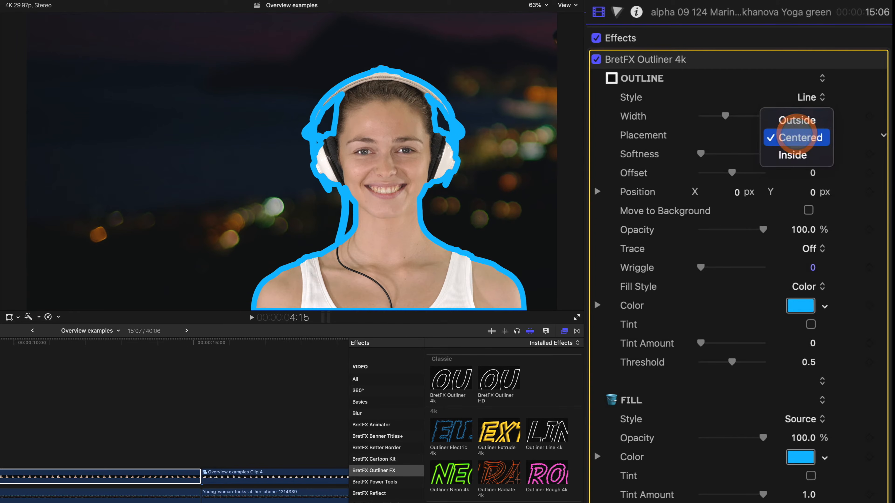
click(795, 120)
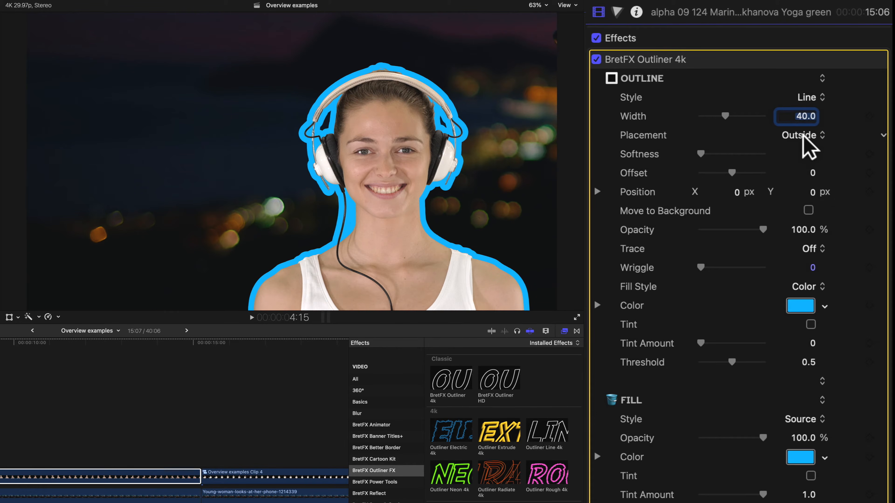
click(802, 137)
click(799, 173)
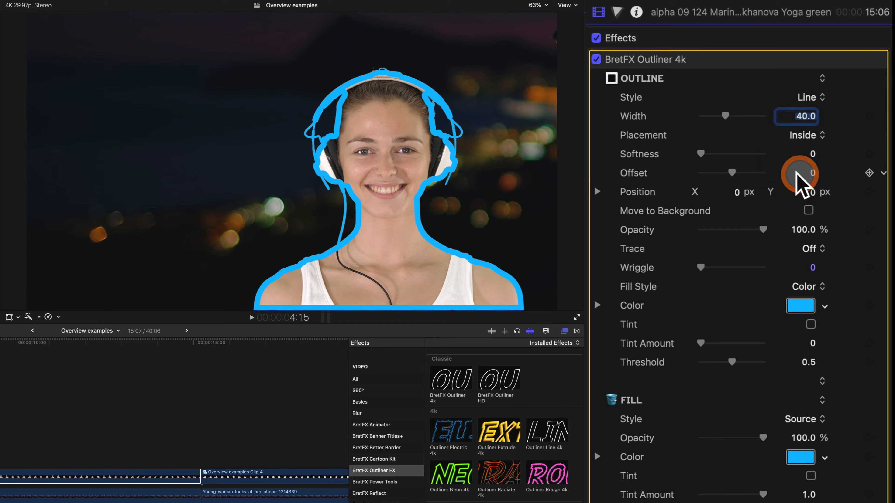
click(806, 135)
click(814, 102)
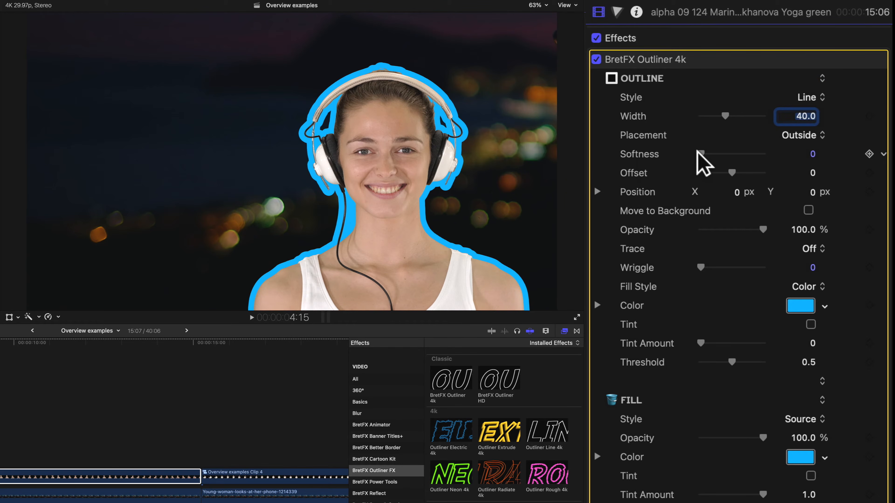
Step: Try an outline softness of 64 and return the Softness to 0
drag(701, 156, 804, 155)
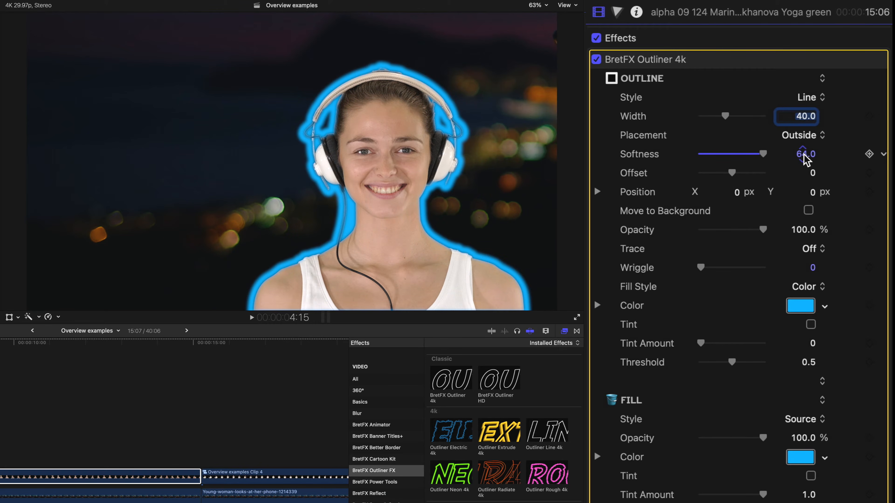
scroll(804, 154, down, 1)
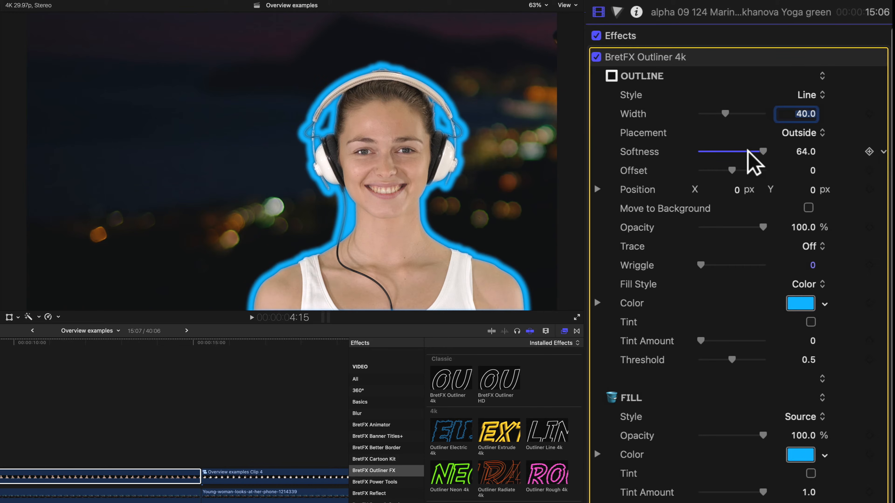
drag(747, 151, 599, 150)
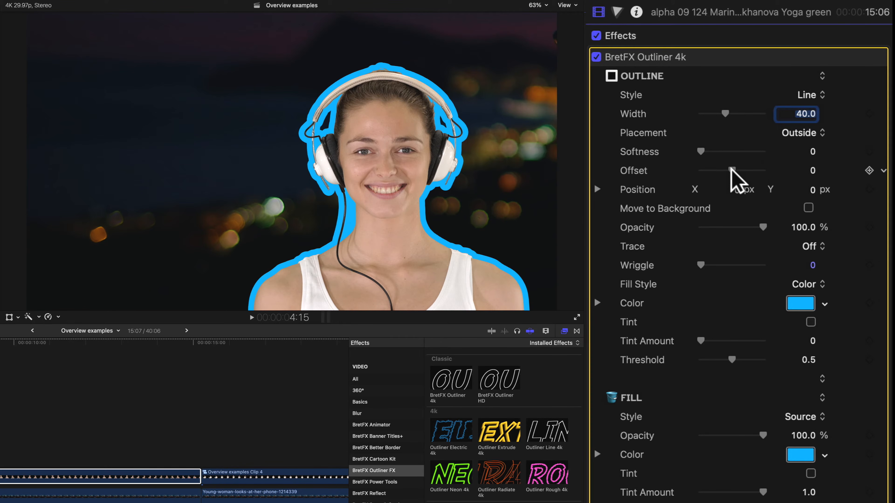
Step: Set the outline's Offset to about 29.21 to leave a gap around the subject
mouse_move(731, 171)
mouse_down()
mouse_move(746, 172)
mouse_move(714, 173)
mouse_move(735, 173)
mouse_up()
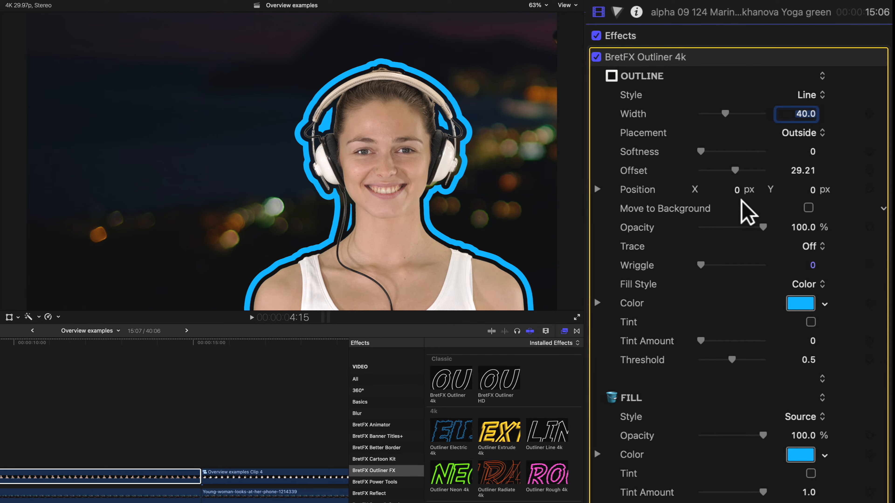
click(630, 193)
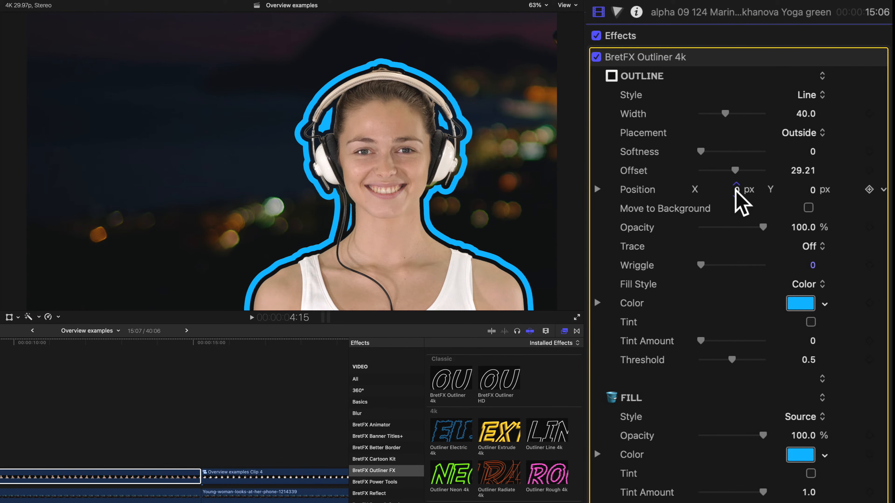
Step: Set the outline's position to X -5.2 px and Y 1.0 px, and enable Move to Background
drag(733, 190, 734, 190)
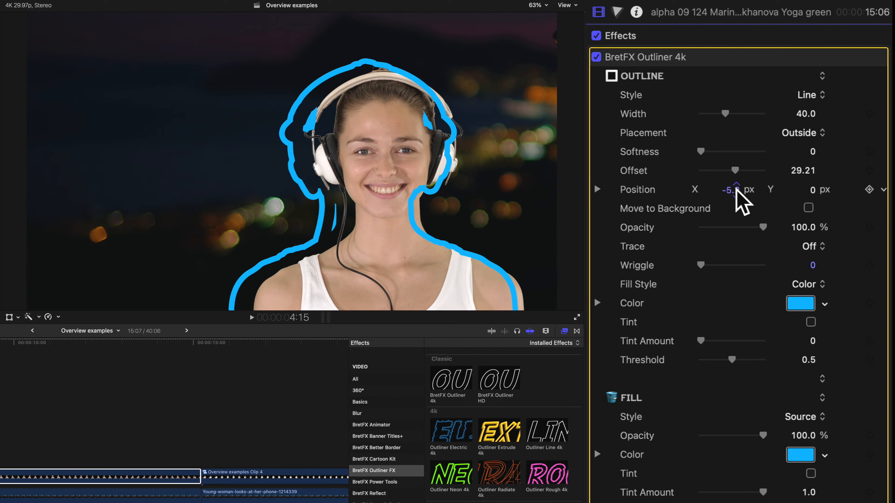
drag(812, 190, 813, 190)
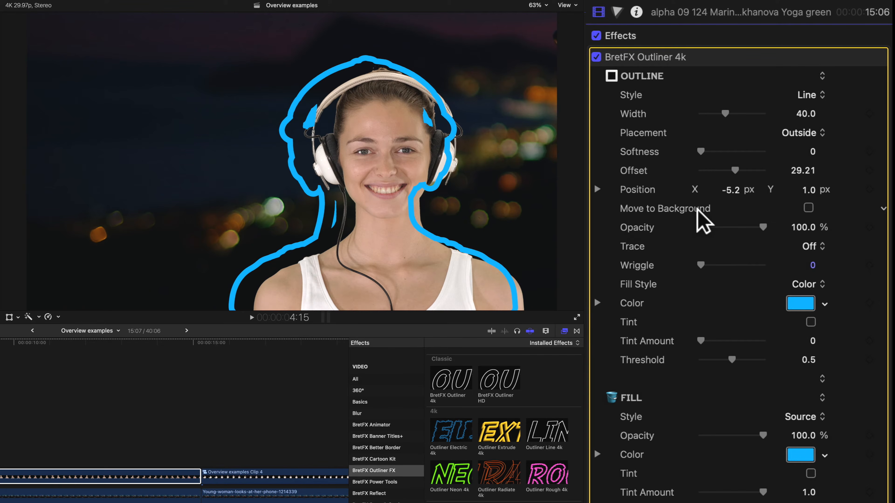
click(808, 208)
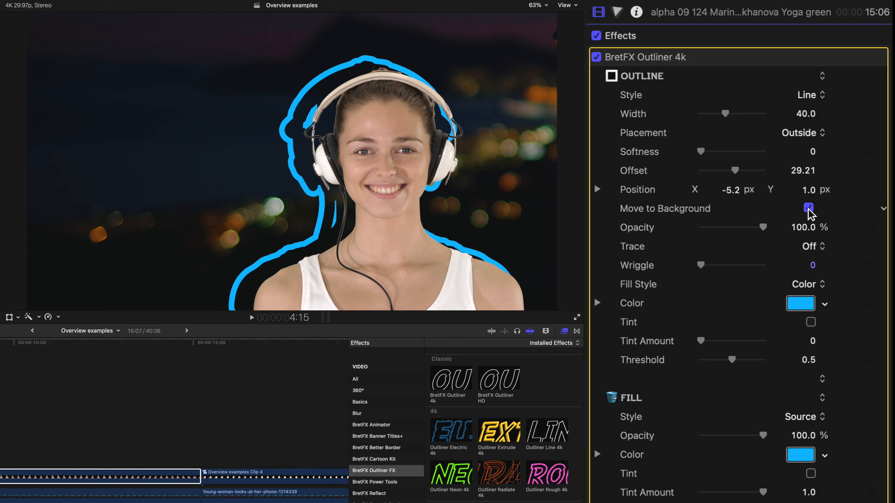
Step: Try the Inside placement for the outline and return Placement to Outside
scroll(808, 210, up, 1)
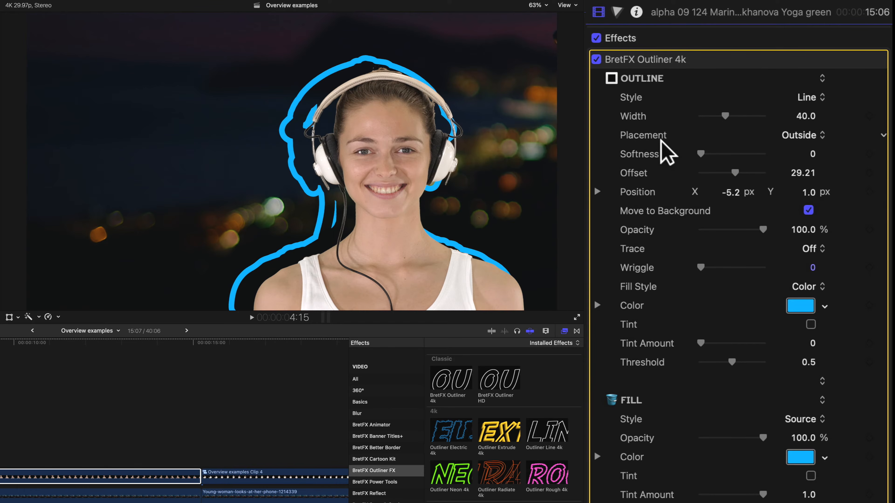
click(807, 140)
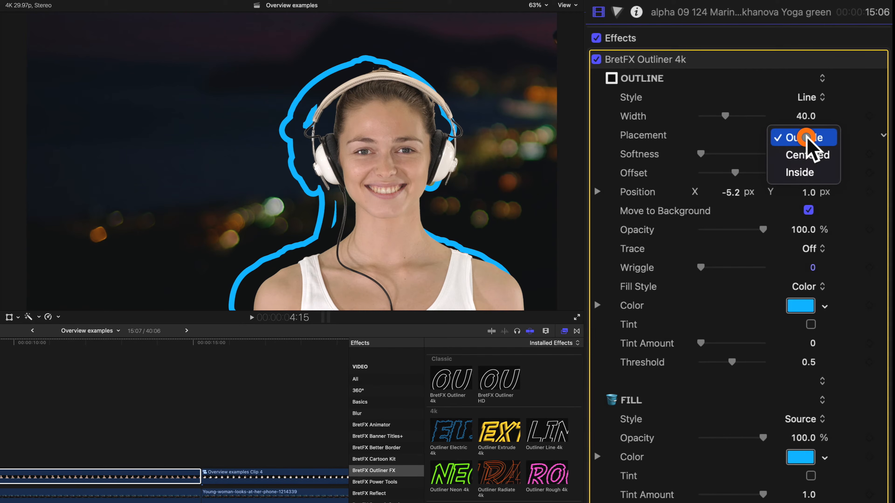
click(800, 172)
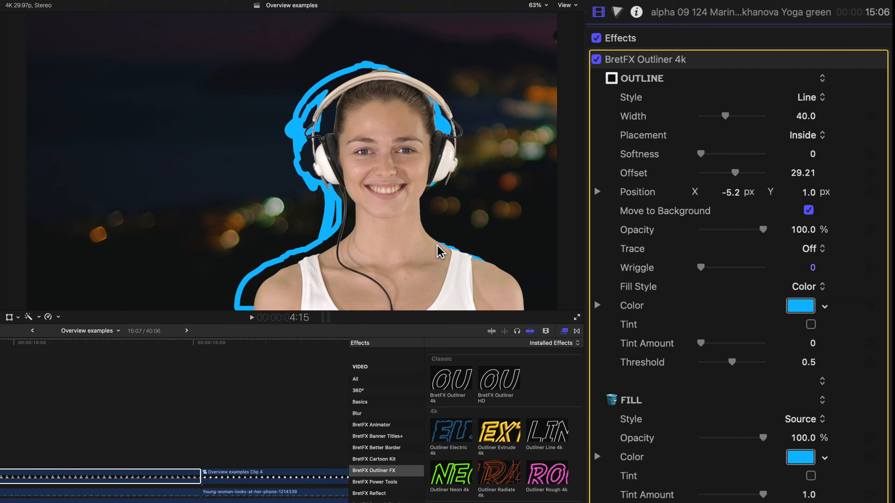
drag(805, 137, 809, 102)
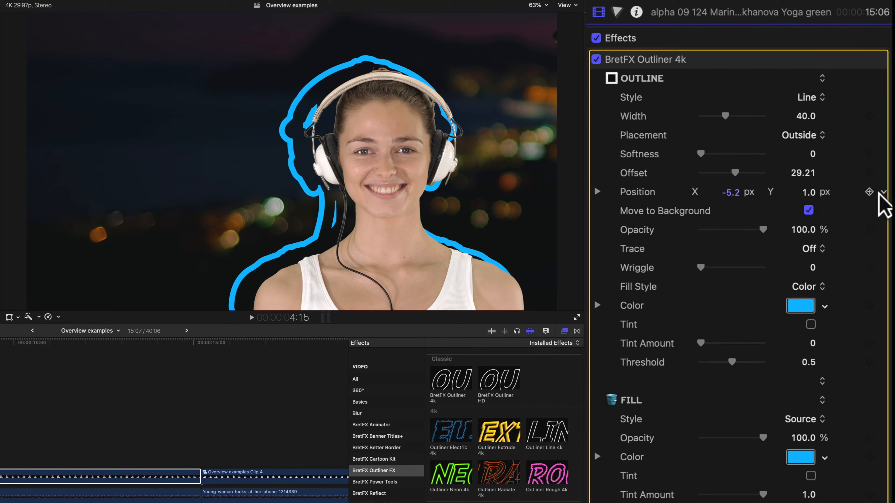
Step: Reset the outline's Position to X 0 px and Y 0 px, and change its Style to Extrude
click(882, 192)
click(863, 199)
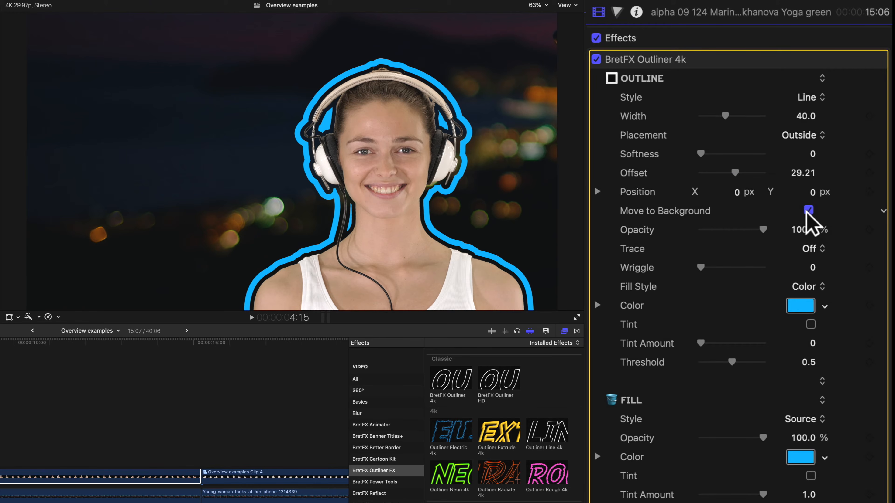
click(812, 99)
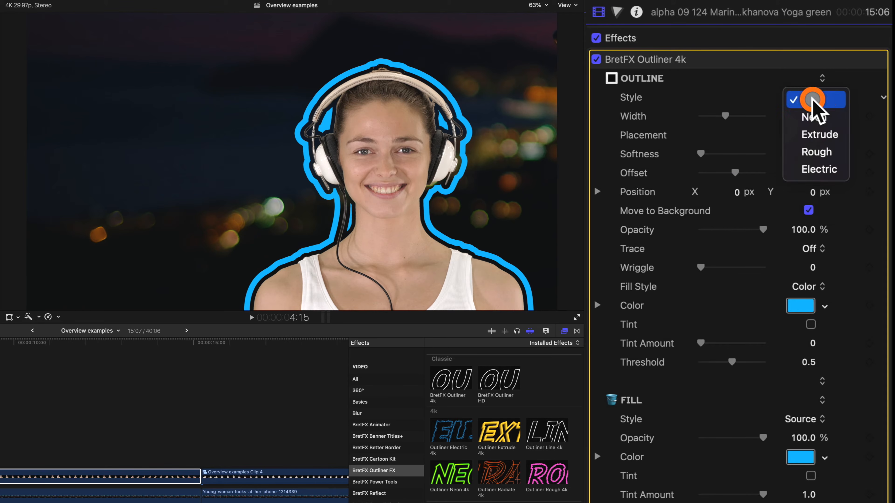
click(815, 133)
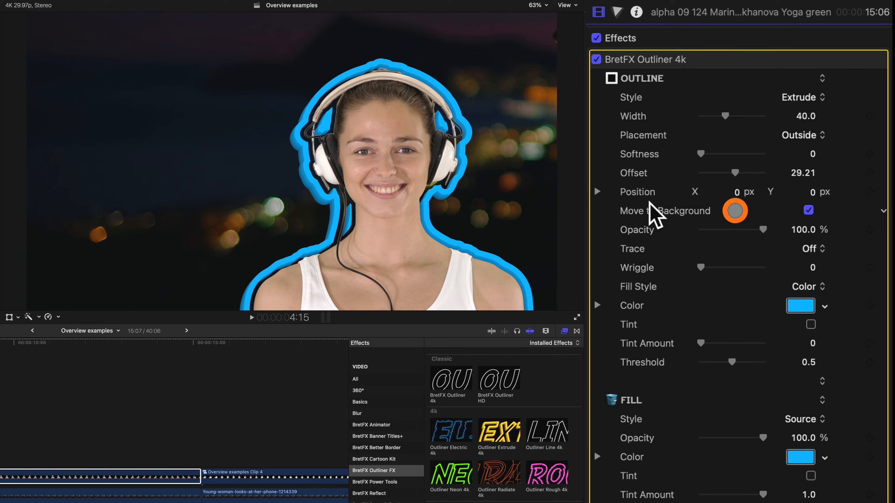
Step: Compare the extruded outline with Move to Background off and on, leaving the option enabled
click(808, 210)
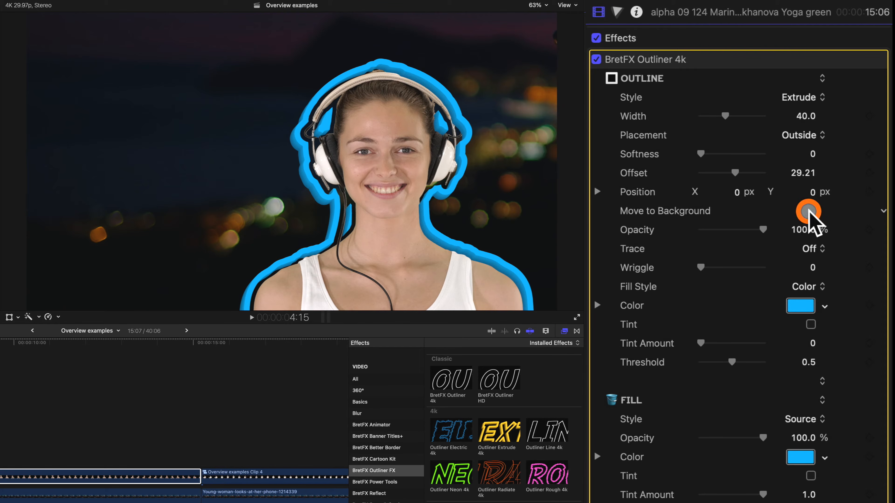
click(807, 211)
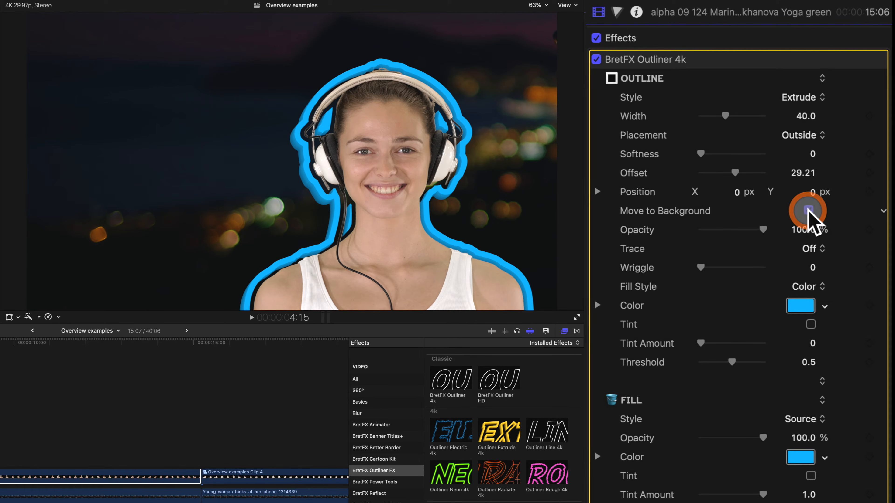
click(808, 211)
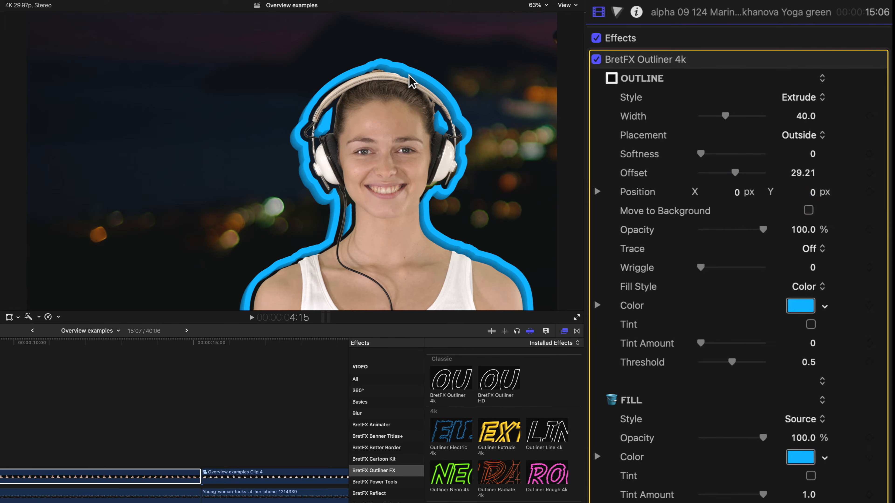
click(807, 210)
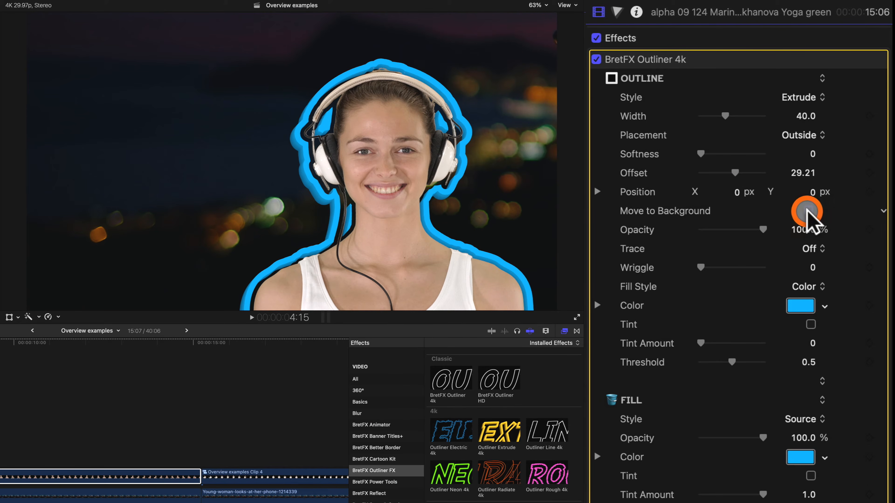
Step: Change the outline Style to Electric and set its Width to 66
click(804, 98)
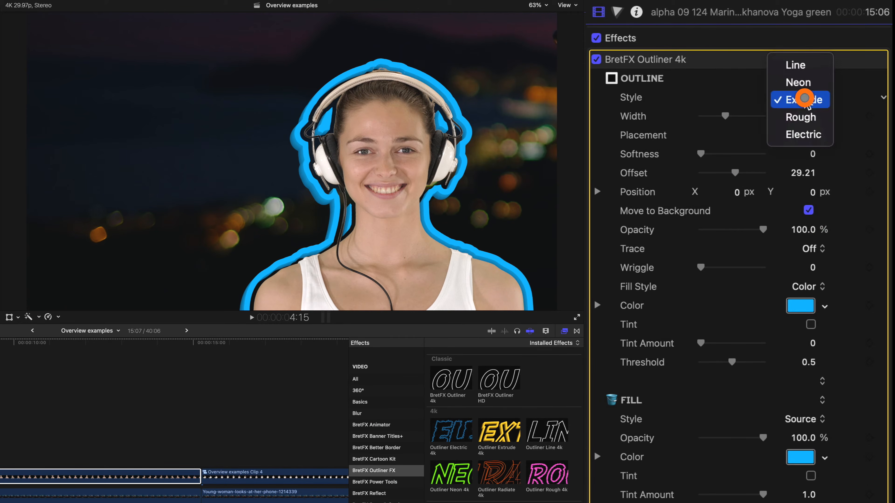
drag(805, 98, 739, 222)
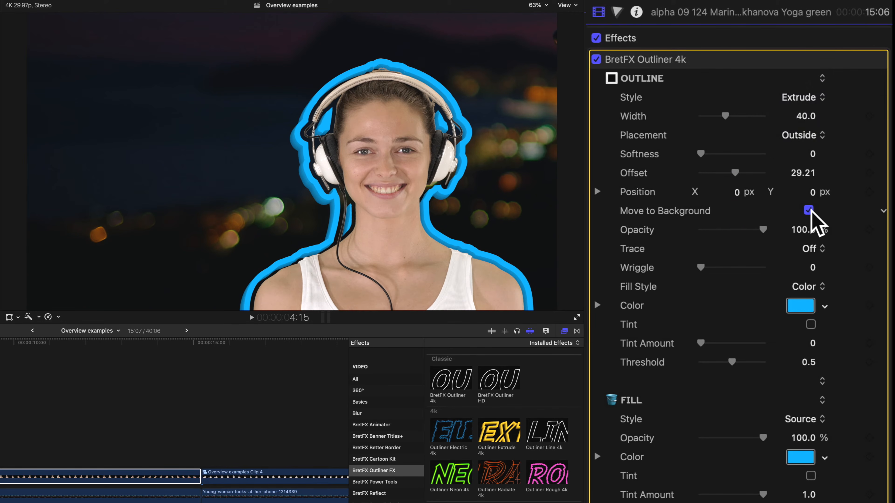
drag(811, 99, 807, 134)
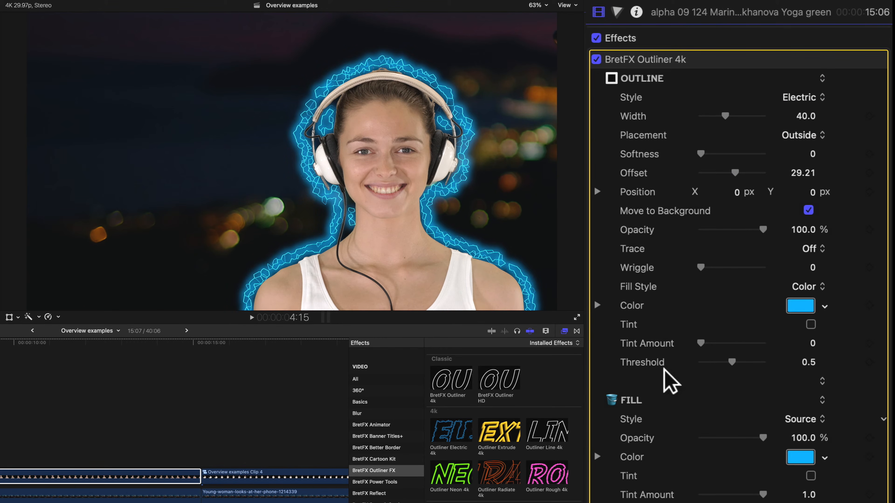
mouse_move(725, 116)
mouse_down()
mouse_move(752, 117)
mouse_move(739, 117)
mouse_up()
Step: Set the electric outline's Placement to Centered and its Offset to 0
drag(799, 136, 799, 155)
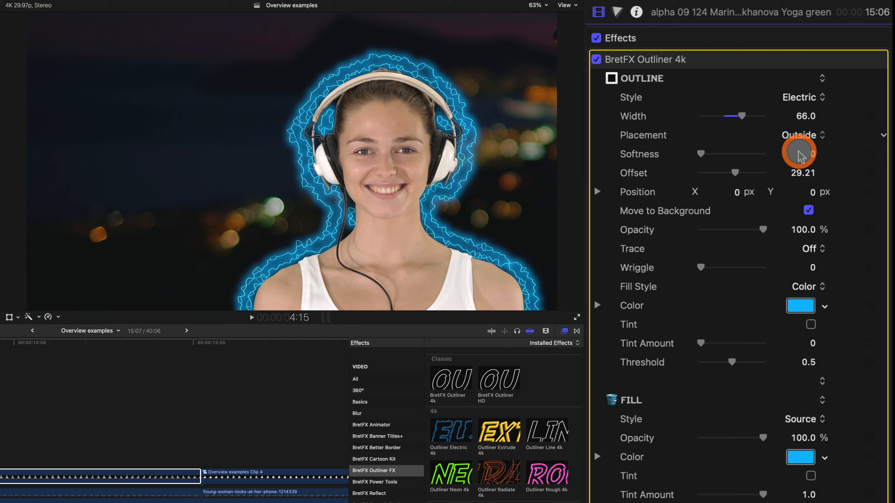
click(801, 173)
text(0)
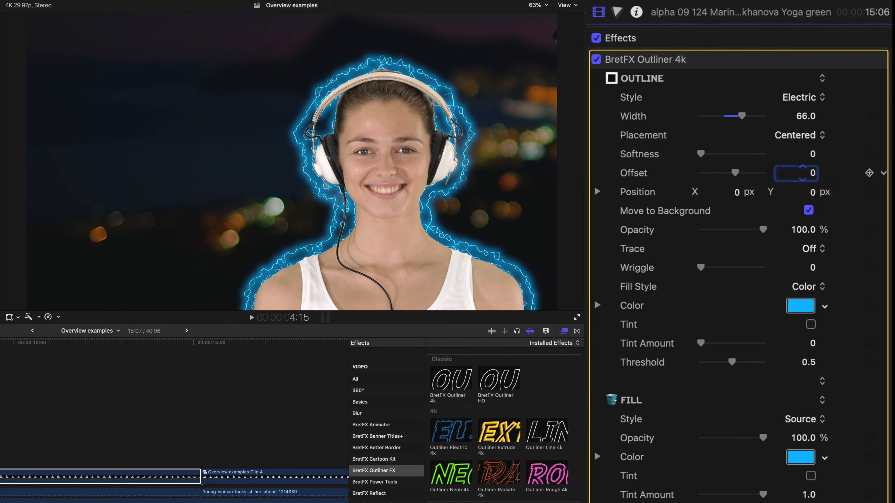
key(Return)
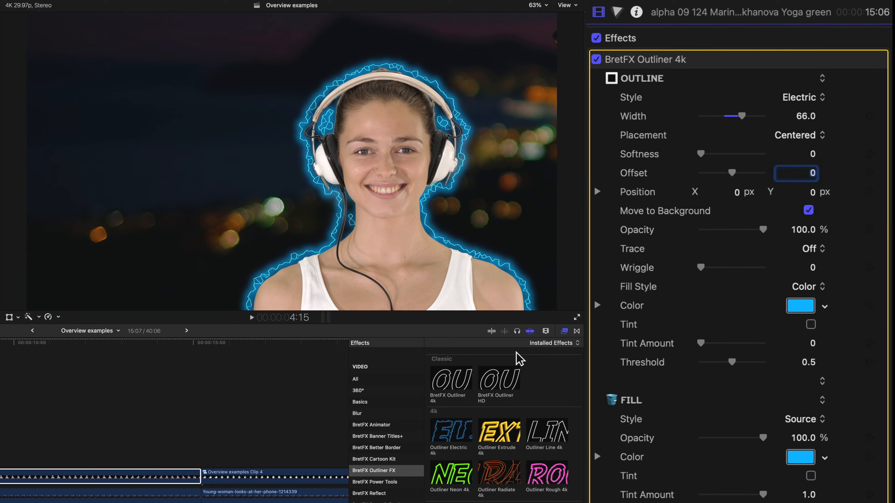
mouse_move(458, 439)
Step: Change the outline Style to Neon with a Width of 40 and an Offset of about 85.96, keeping Opacity at 100%
click(808, 98)
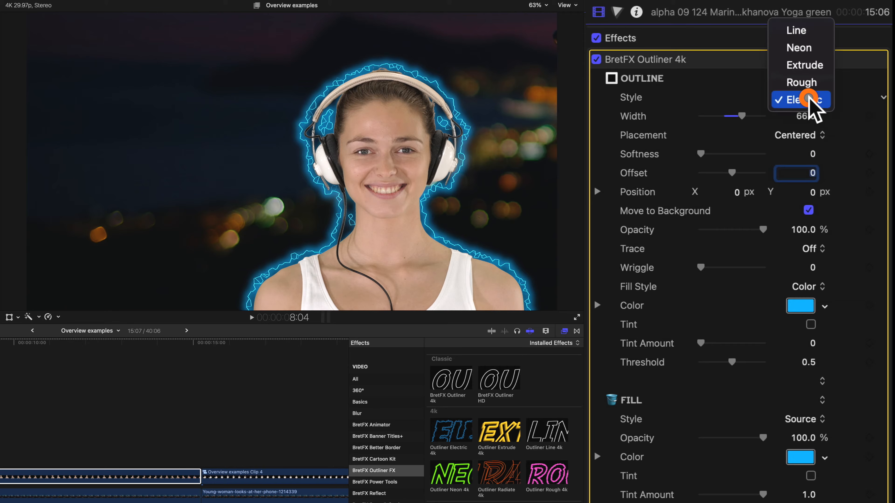
click(806, 46)
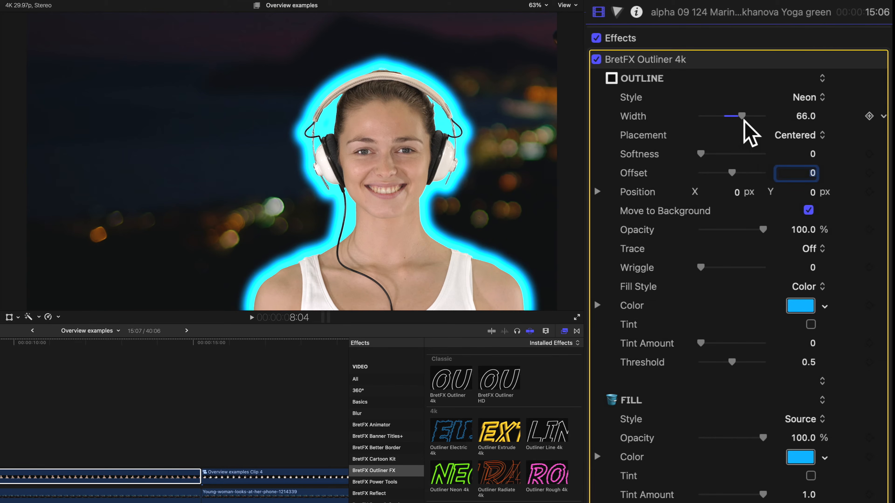
drag(741, 116, 725, 117)
drag(731, 173, 741, 173)
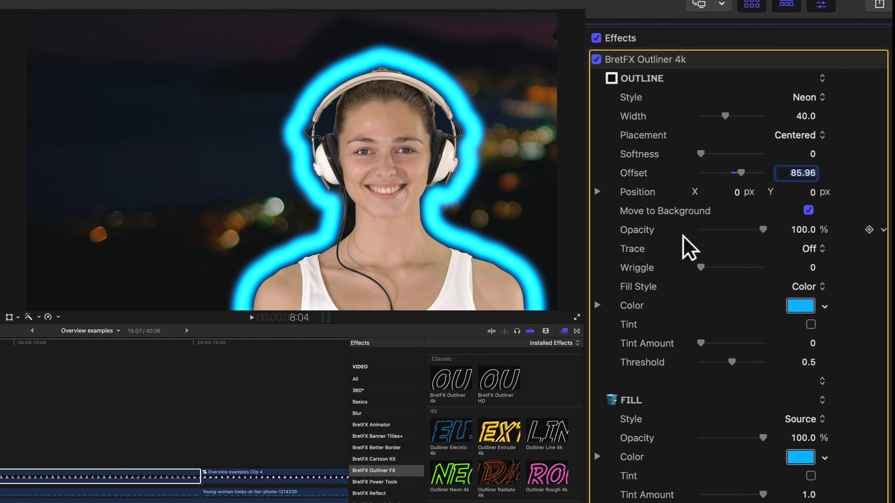
mouse_move(763, 230)
mouse_down()
mouse_move(690, 230)
mouse_move(773, 234)
mouse_up()
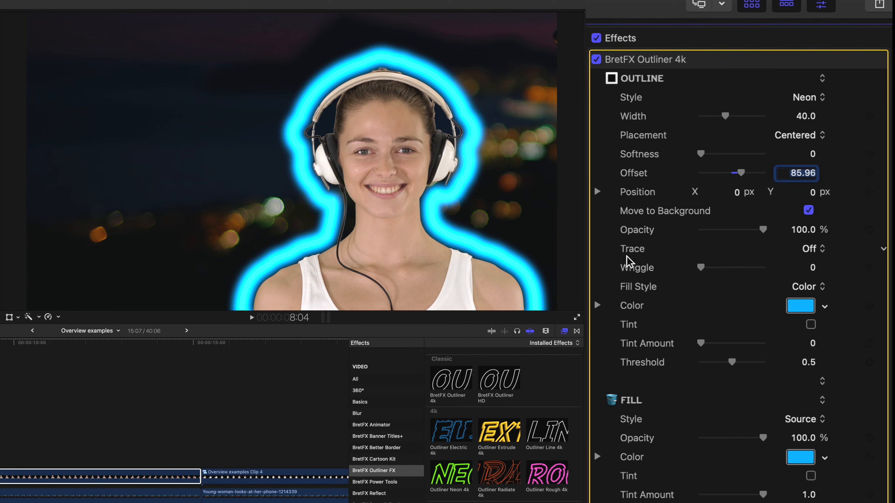
key(Return)
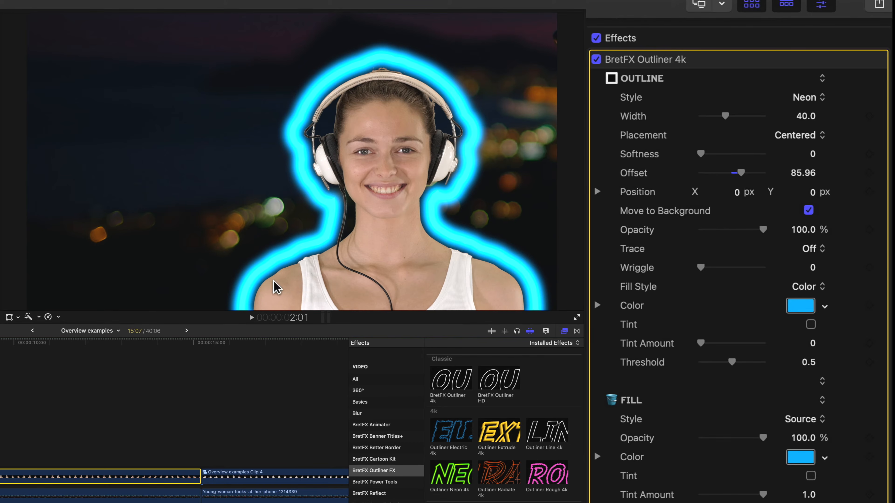
Step: Set the outline's Wriggle to 100 and play the clip to preview the motion
click(700, 267)
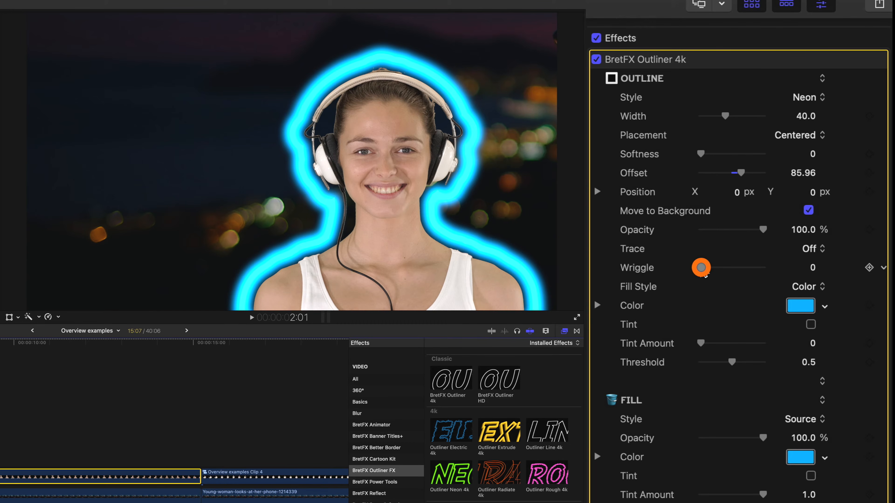
drag(701, 267, 829, 273)
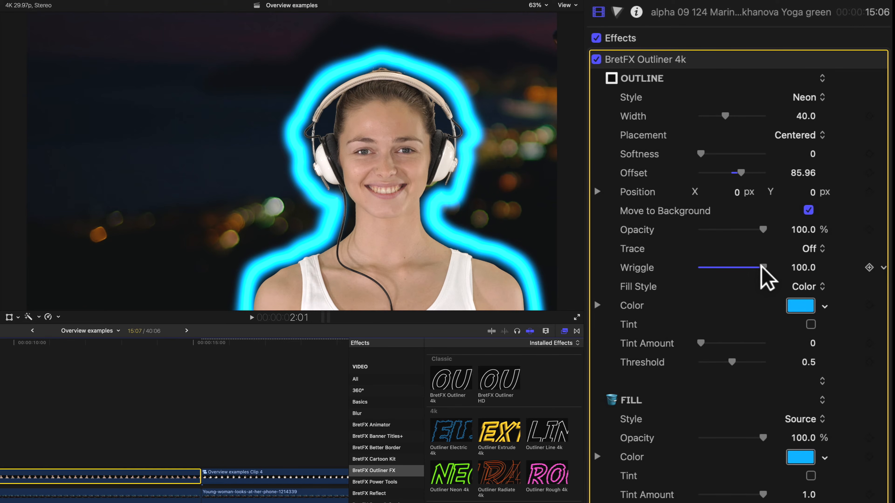
key(space)
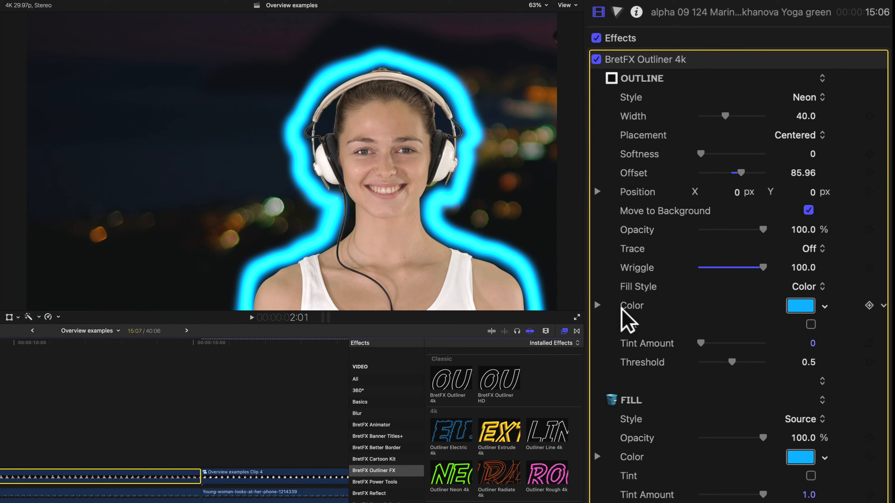
Step: Set the outline's Fill Style to Texture and change its Style to Line with a Width of 79
click(806, 287)
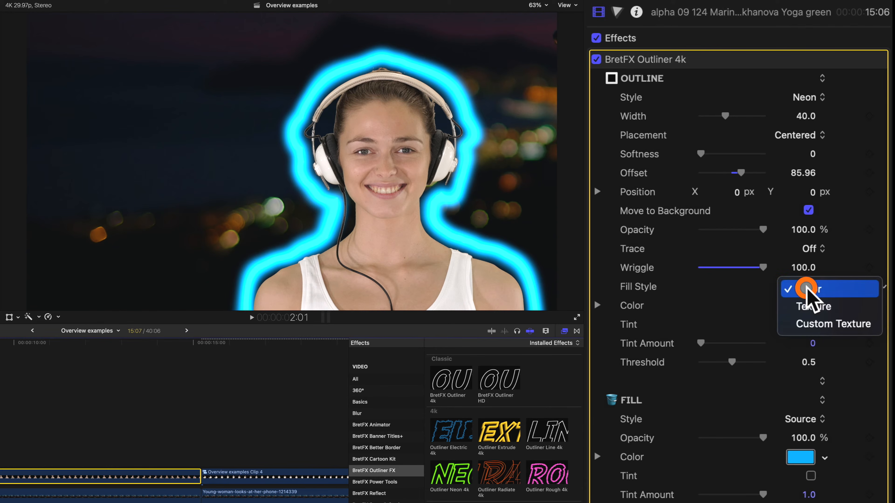
click(812, 310)
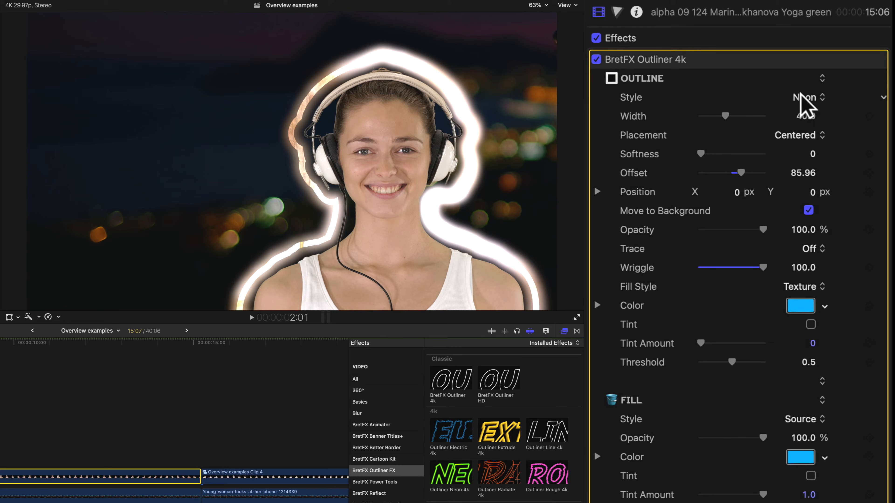
click(807, 99)
click(806, 84)
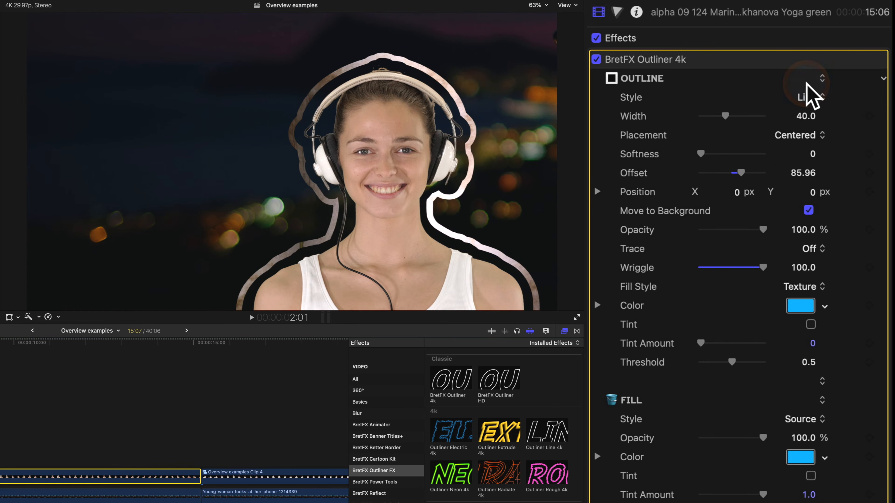
drag(726, 115, 749, 119)
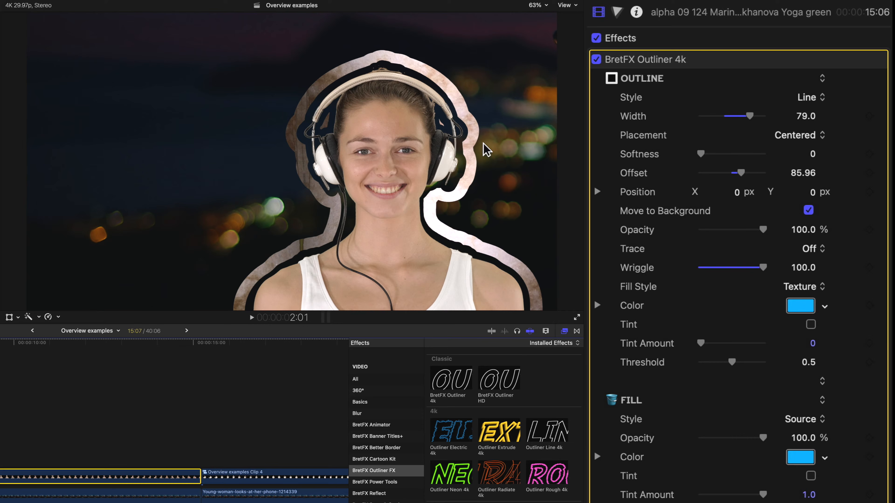
Step: Choose Nylon as the texture that fills the outline
scroll(808, 355, down, 15)
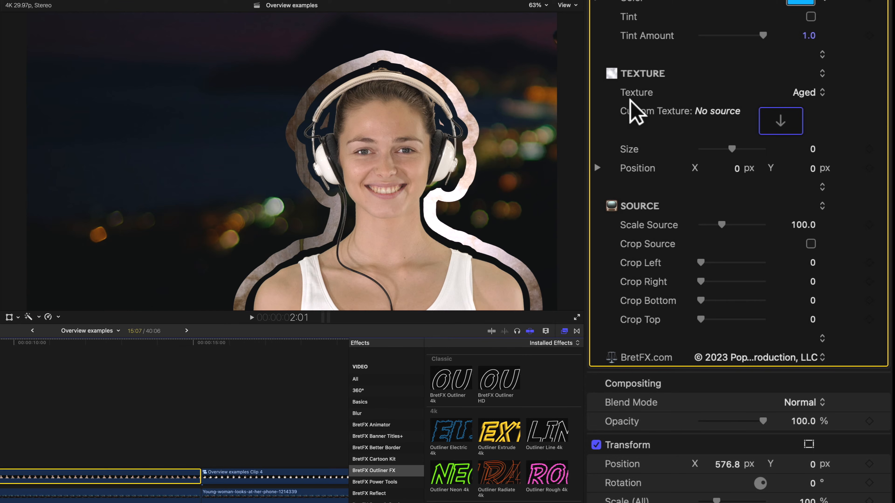
click(810, 92)
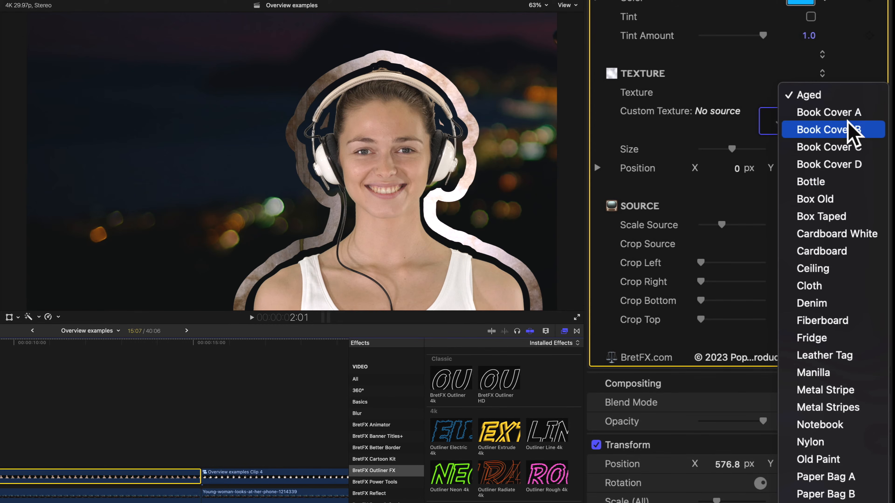
click(824, 442)
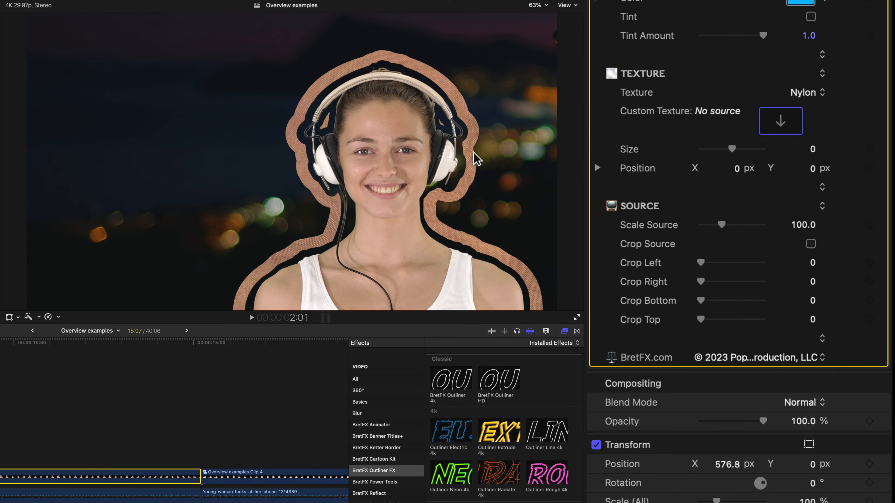
Step: Enable Tint for the outline and set its Tint Amount to 1.0
scroll(728, 136, up, 15)
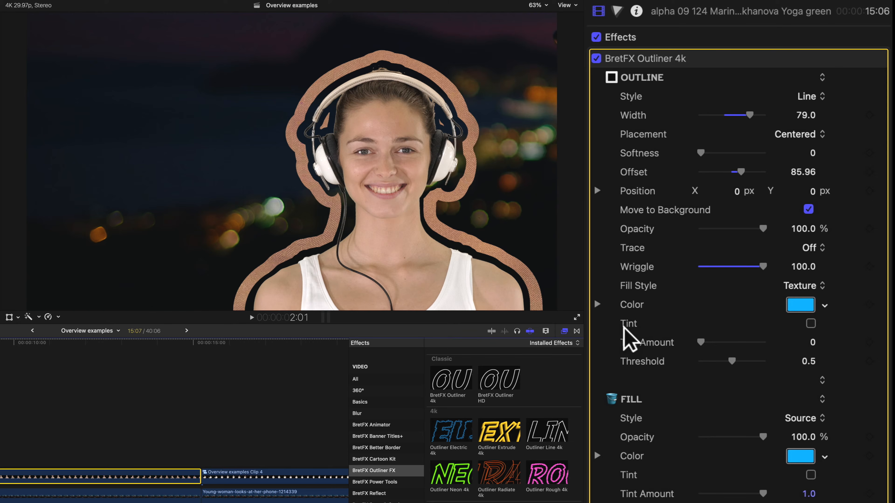
click(810, 323)
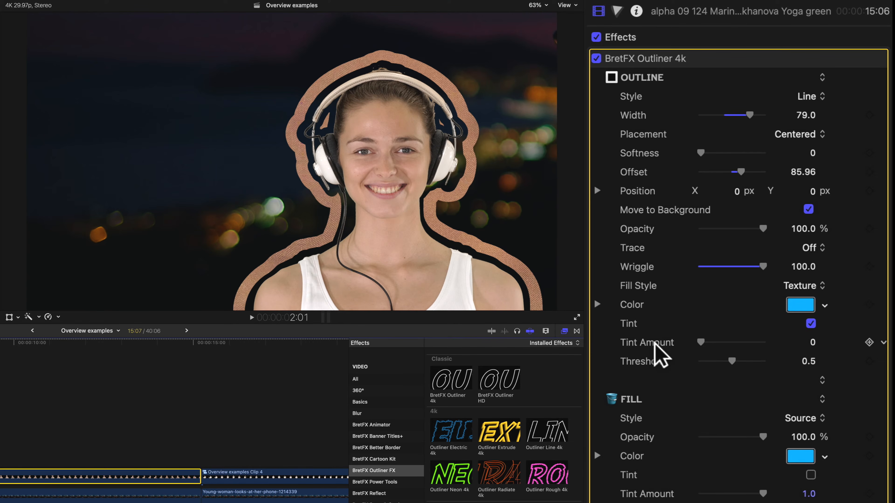
drag(701, 343, 784, 345)
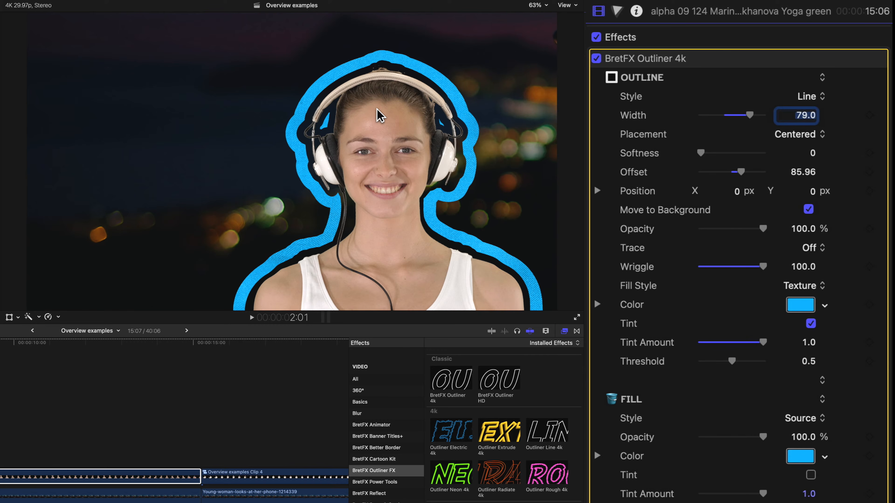
Step: Try a Custom Texture fill for the outline, selecting a neighbouring timeline clip as its source and cancelling the selection
mouse_move(731, 361)
mouse_down()
mouse_move(703, 360)
mouse_move(765, 362)
mouse_move(732, 362)
mouse_up()
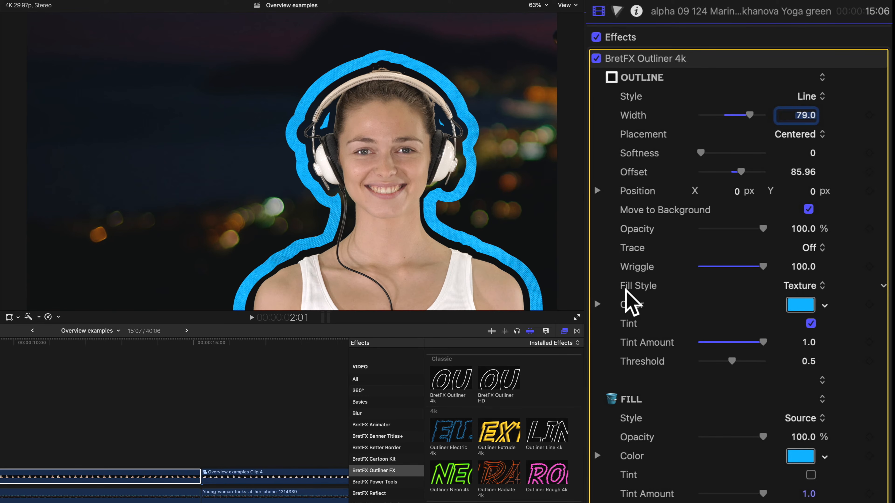
click(804, 286)
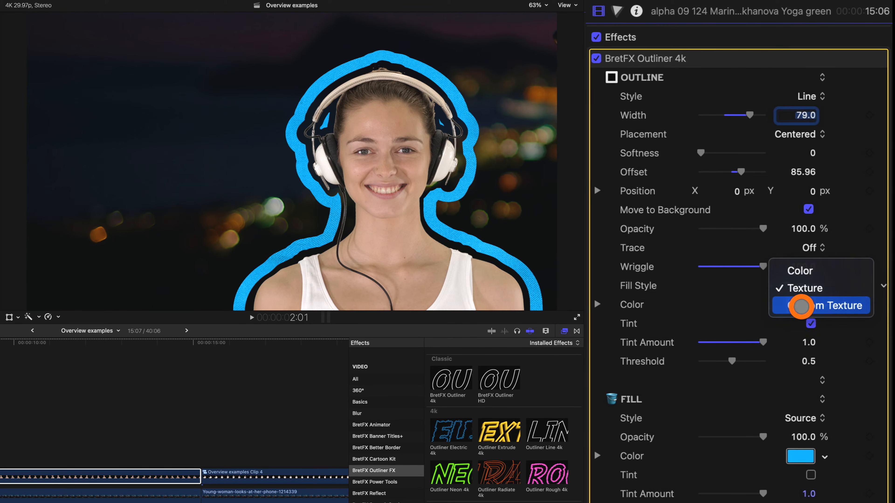
click(802, 306)
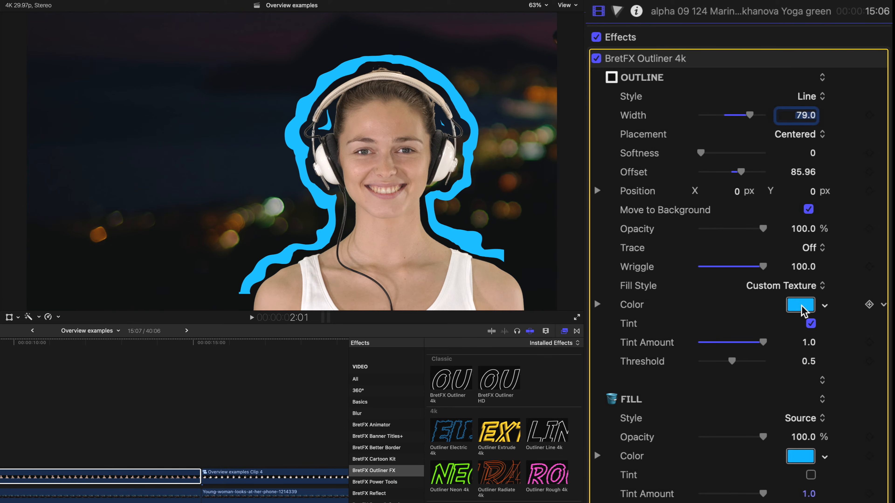
scroll(852, 422, down, 10)
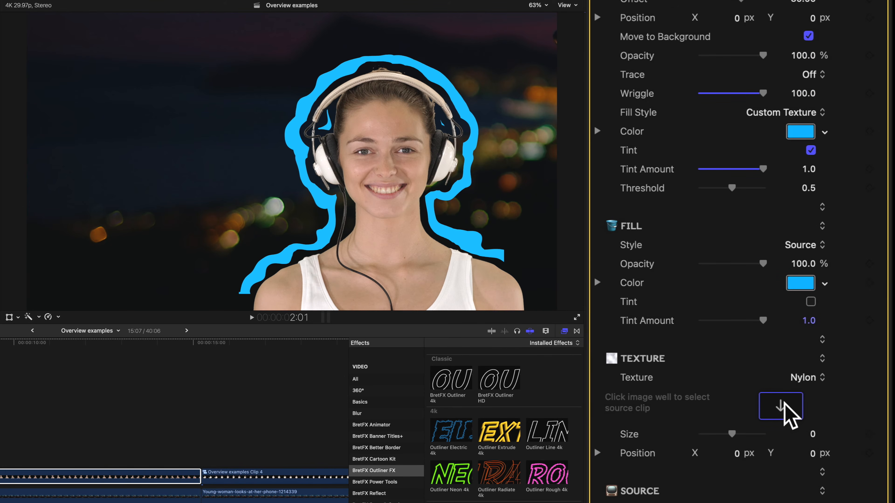
click(781, 407)
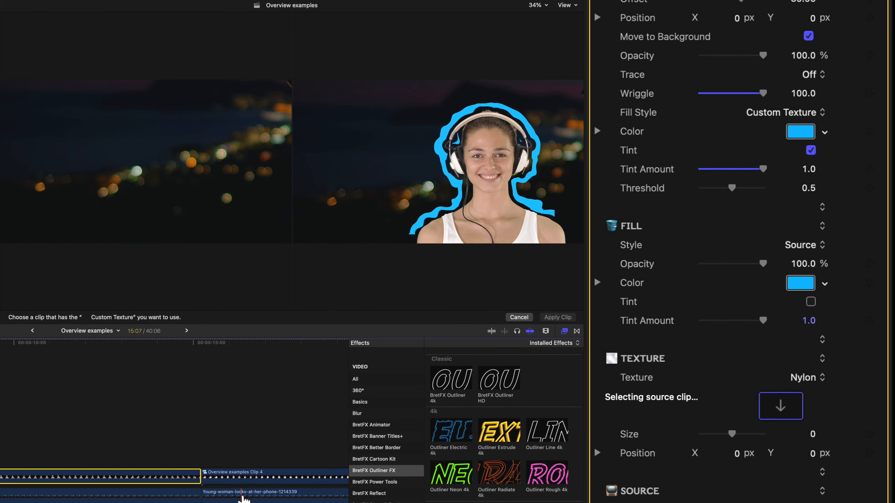
click(229, 493)
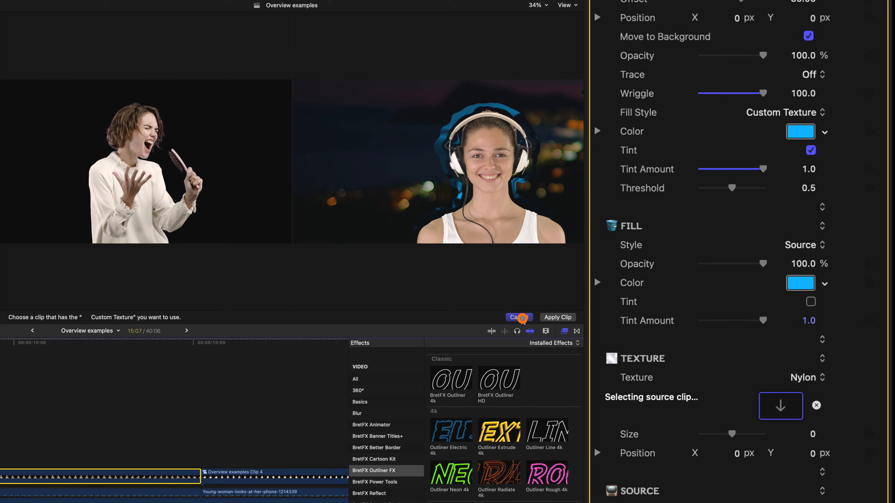
click(522, 317)
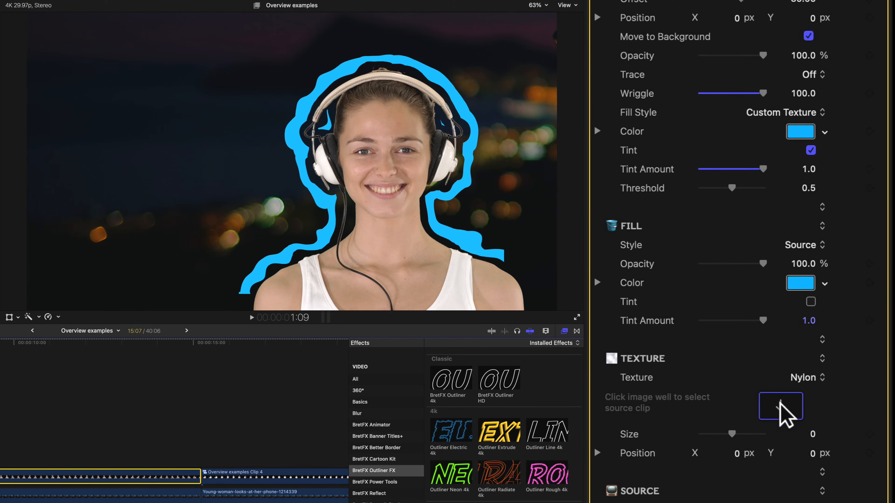
Step: Return the outline's Fill Style to Texture
scroll(780, 423, up, 5)
drag(794, 286, 787, 273)
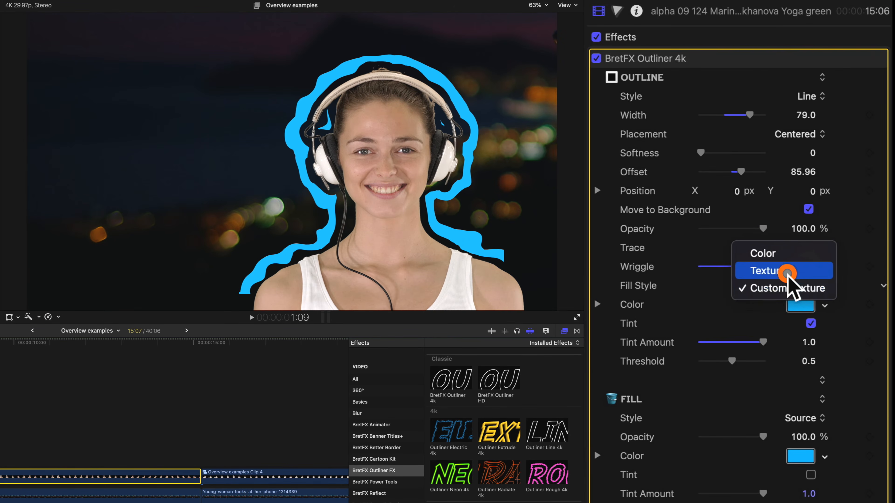
click(787, 273)
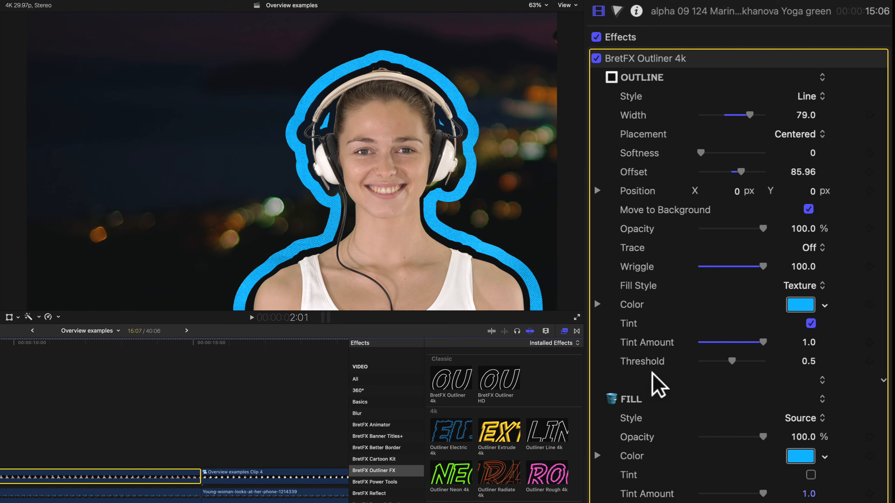
Step: Set the Style of the subject's fill to Transparent
scroll(678, 398, down, 5)
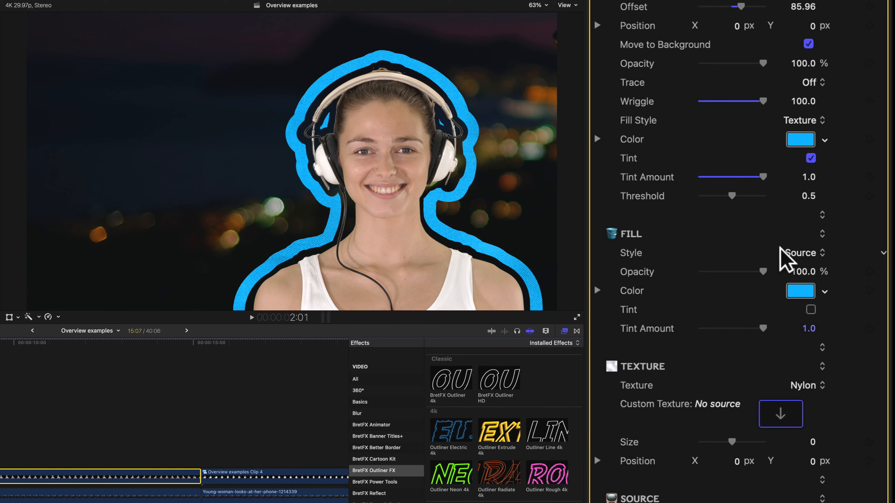
click(805, 253)
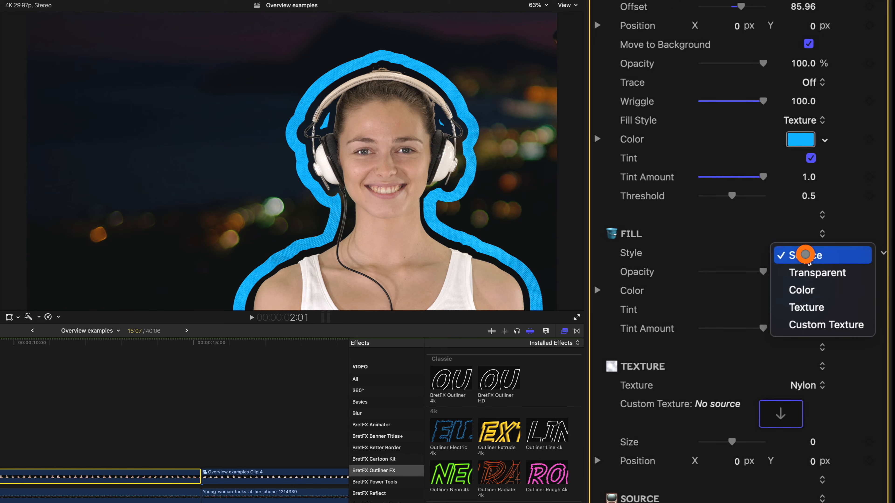
click(805, 273)
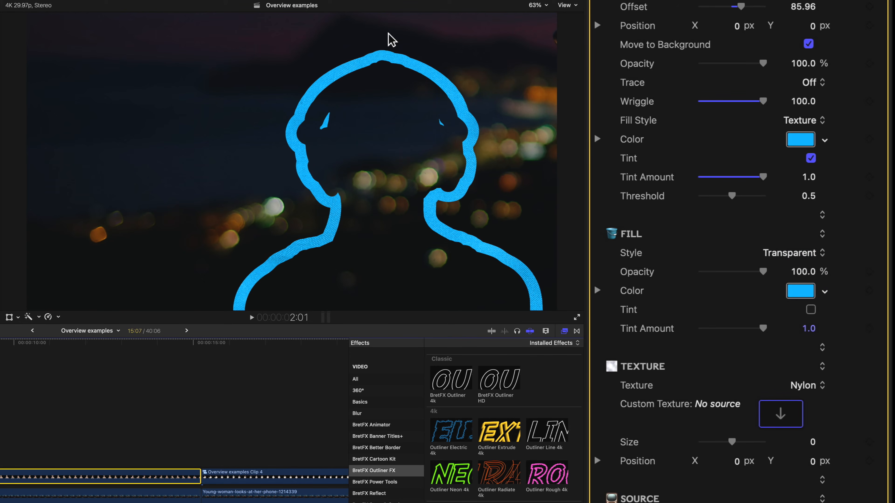
Step: Fill the subject with a solid color by setting the fill Style to Color and choosing red
click(788, 252)
drag(788, 253, 790, 275)
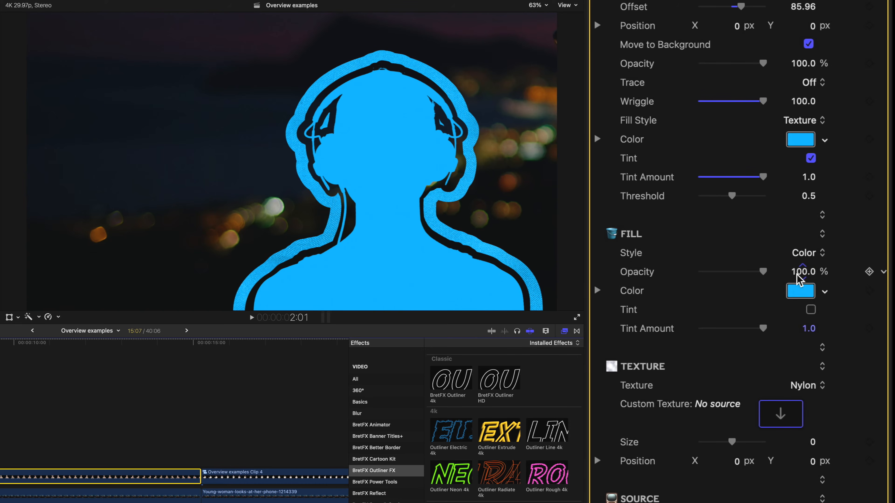
click(801, 291)
click(546, 173)
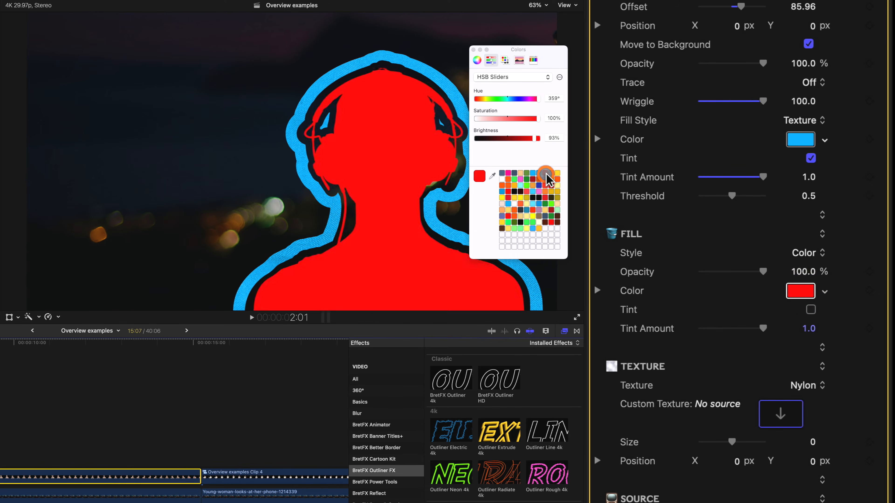
click(472, 49)
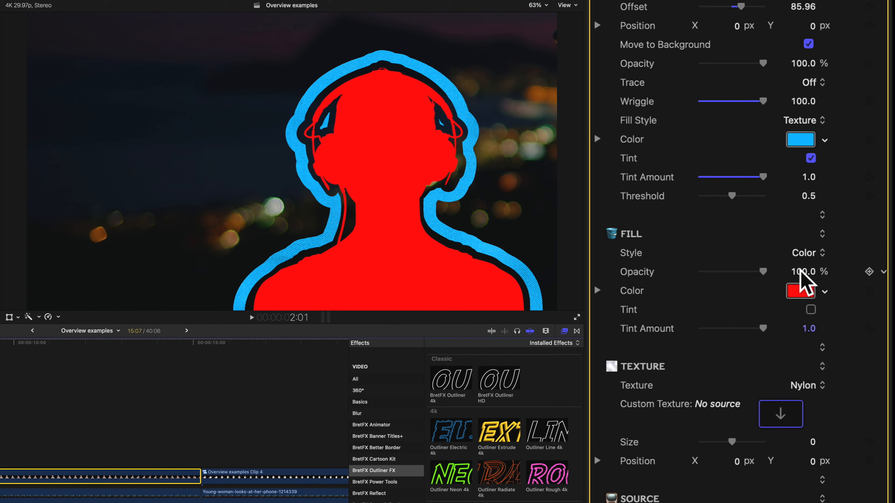
Step: Set the fill Style to Texture and enable its Tint with a Tint Amount of 1.0
click(809, 252)
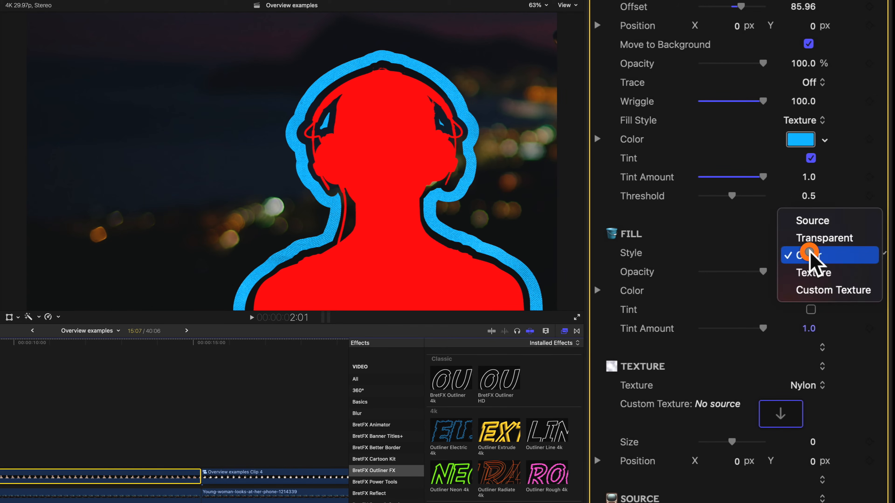
drag(808, 252, 812, 278)
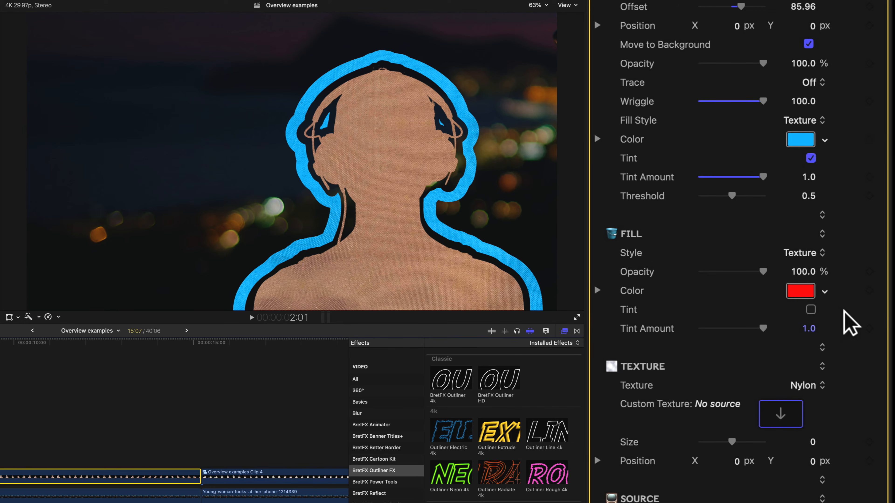
click(811, 309)
drag(763, 329, 809, 334)
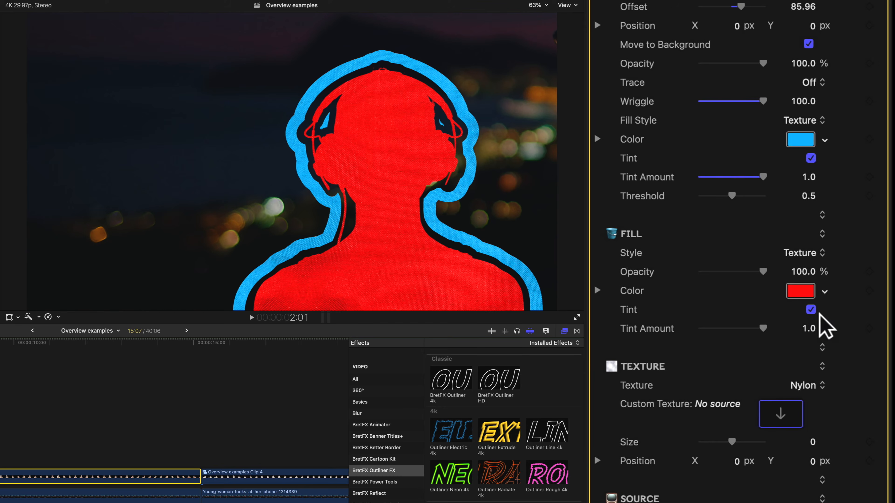
Step: Try Custom Texture as the fill Style and switch it back to Texture
click(806, 253)
drag(807, 251, 807, 275)
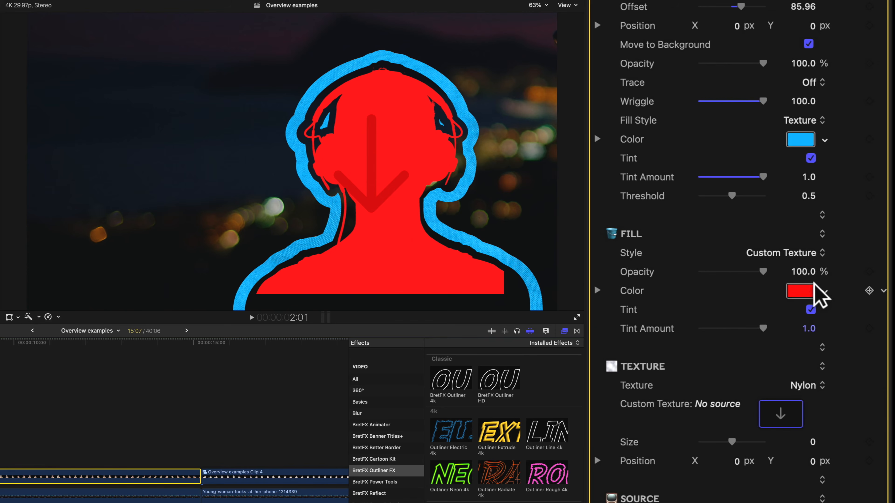
click(801, 254)
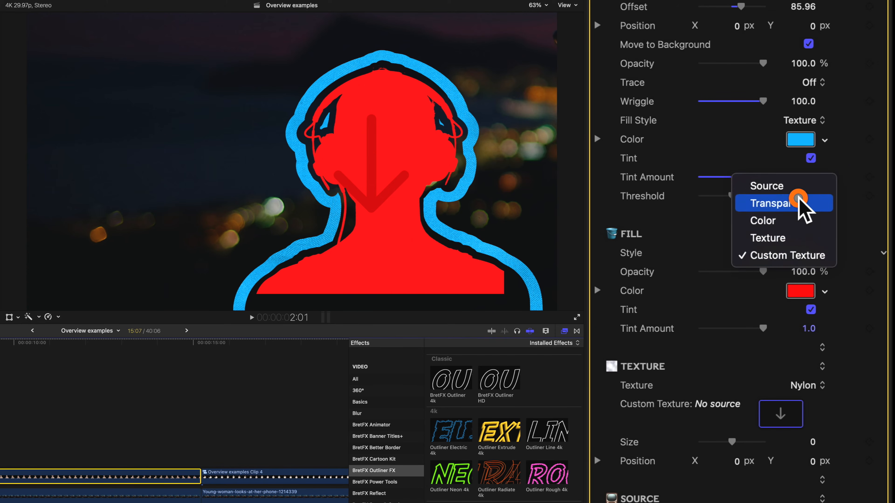
click(791, 236)
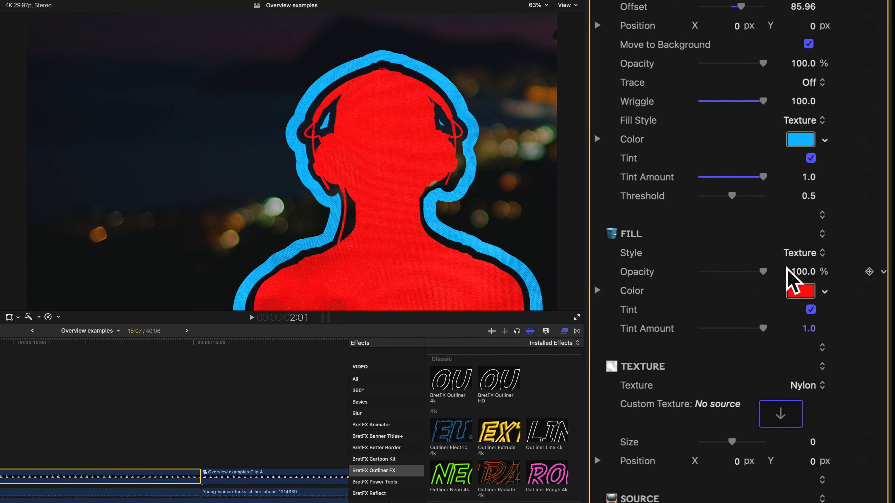
Step: Lower the fill's Opacity to about 78.5% and change the fill Style to Source
mouse_move(763, 271)
mouse_down()
mouse_move(691, 272)
mouse_move(748, 272)
mouse_up()
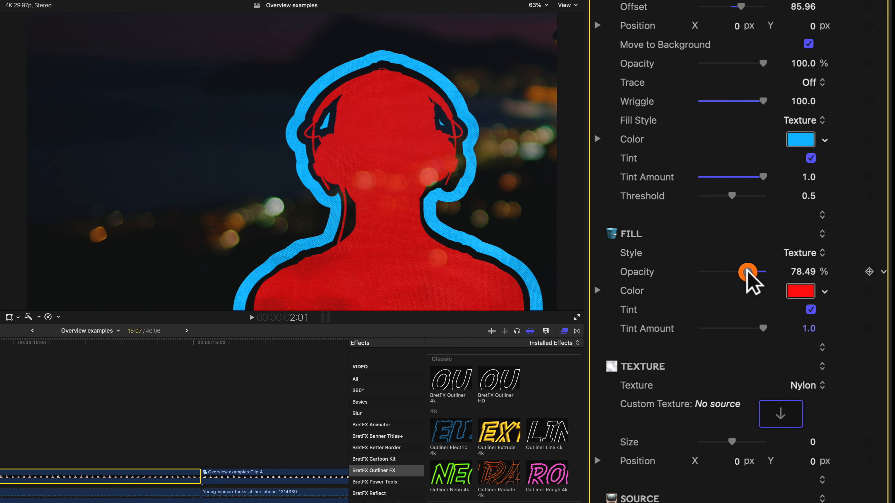
click(806, 254)
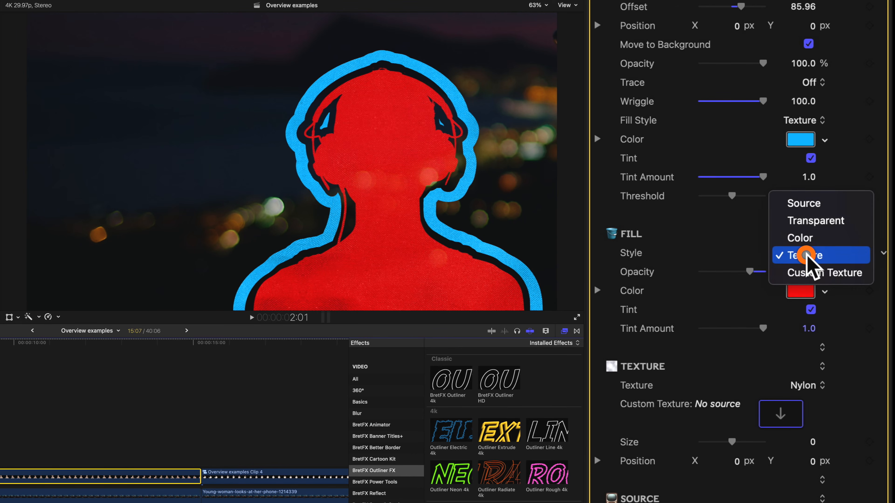
click(807, 204)
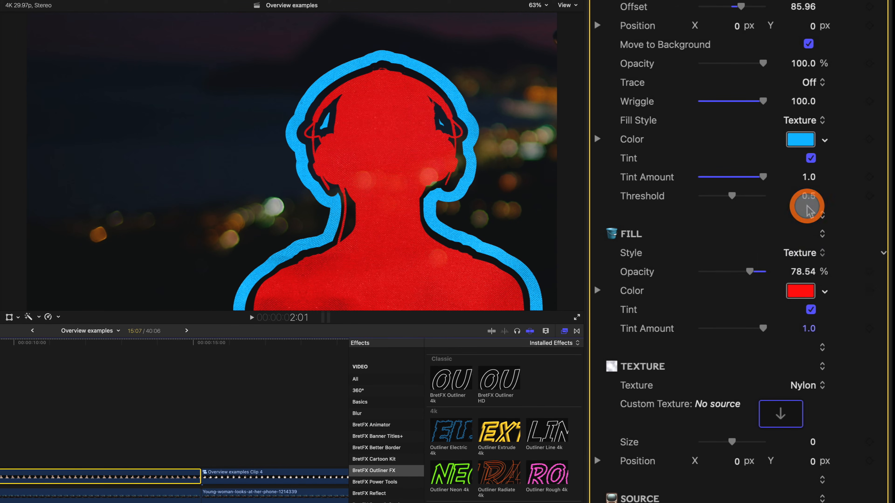
Step: Restore the fill's Opacity to 100% and disable the fill's Tint
drag(749, 271, 779, 272)
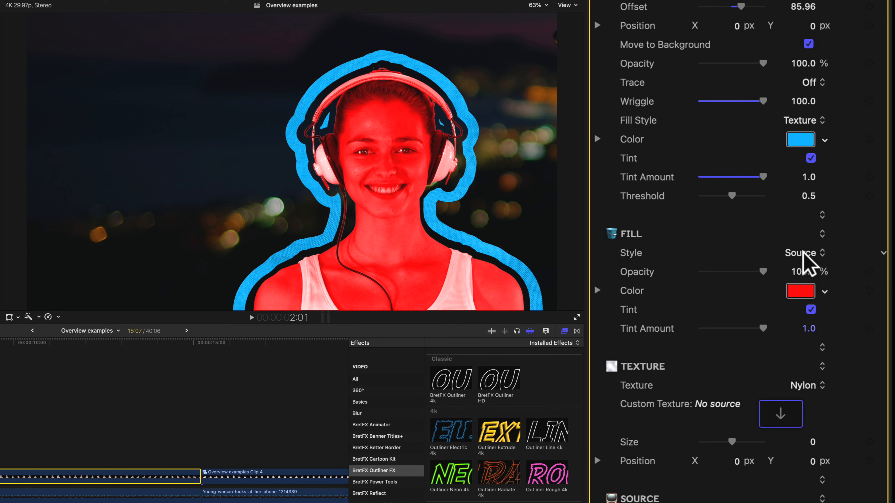
click(810, 310)
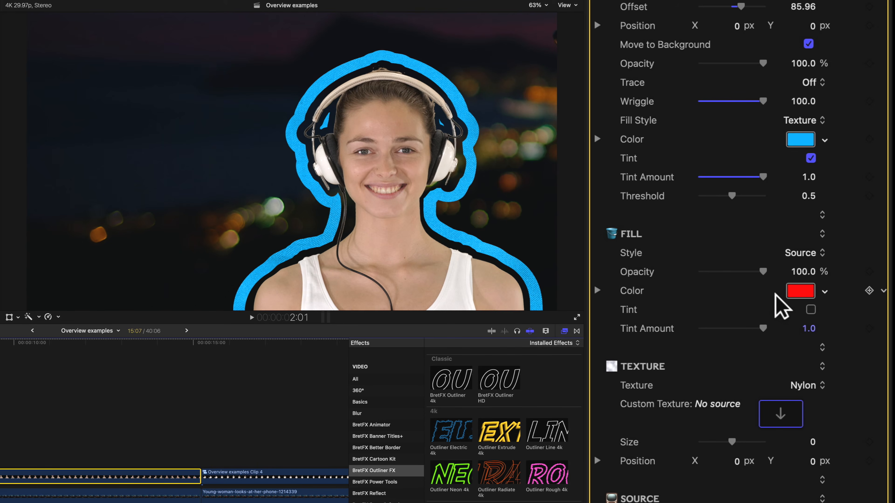
drag(762, 272, 781, 274)
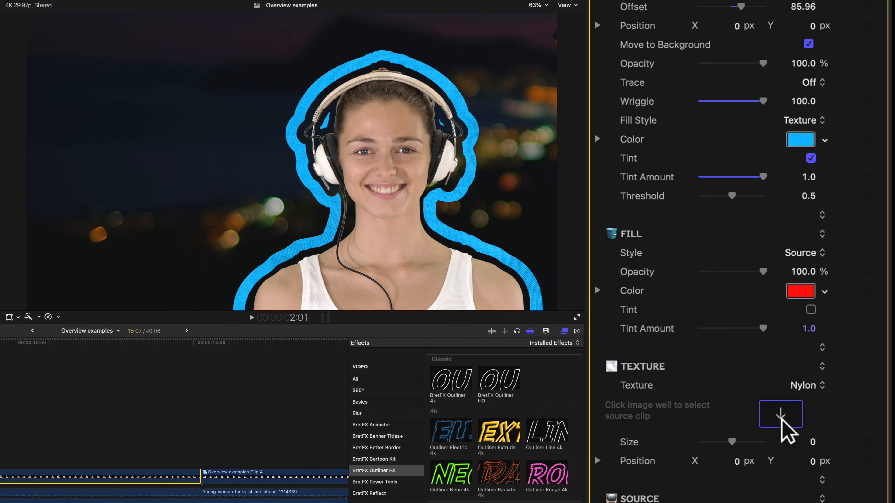
Step: Fill the subject with the Notebook texture and set the texture's Size to about -27
drag(806, 255, 704, 354)
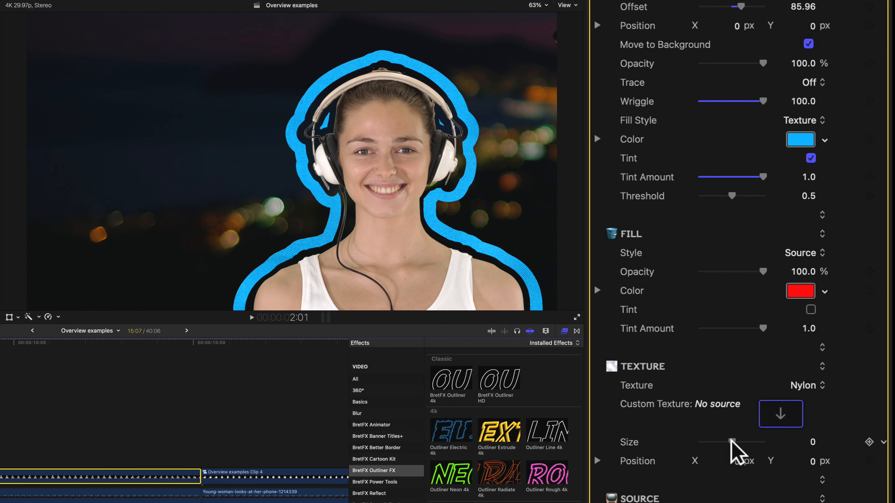
drag(809, 254, 807, 306)
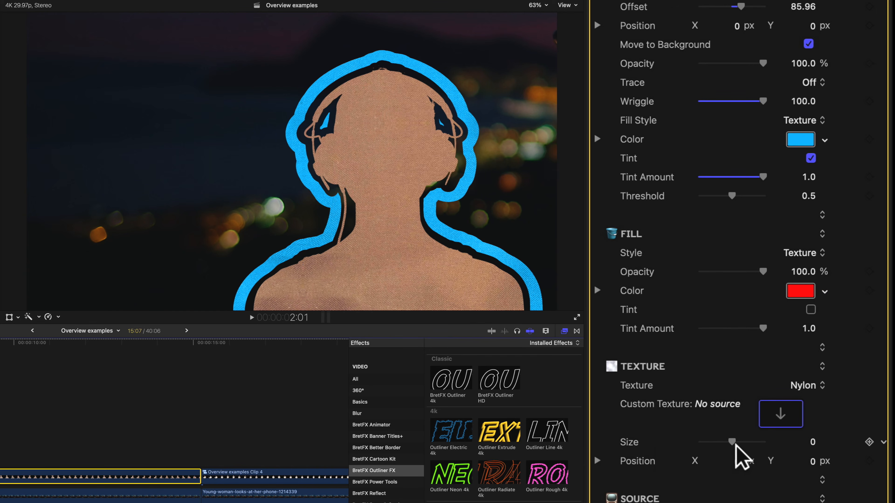
drag(807, 388, 819, 367)
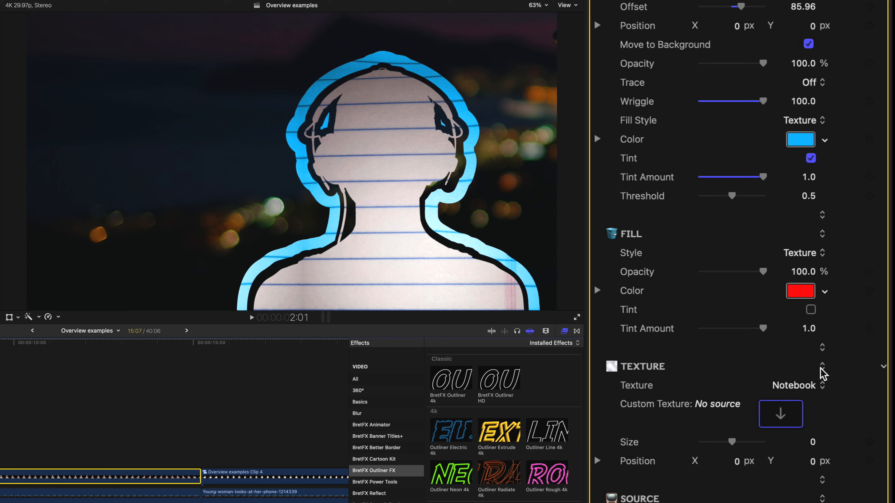
mouse_move(732, 442)
mouse_down()
mouse_move(715, 443)
mouse_move(734, 442)
mouse_move(724, 443)
mouse_up()
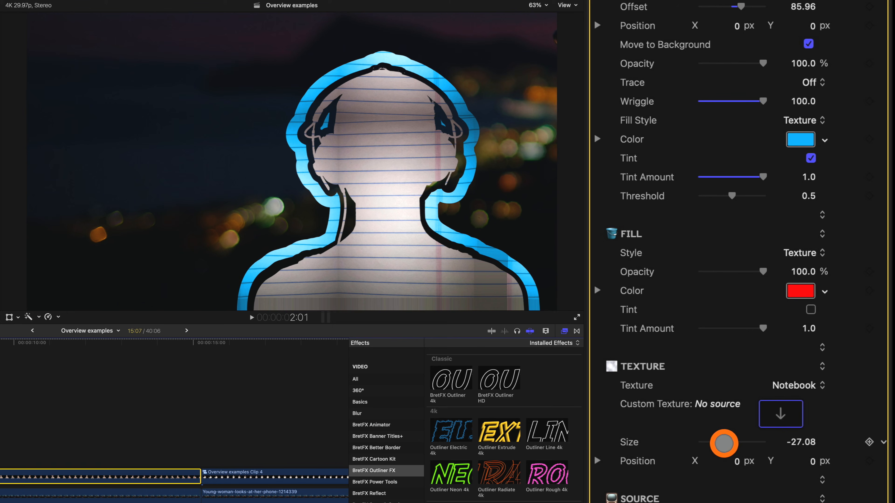
Step: Set the fill Style to Source so the original footage shows inside the outline
click(799, 253)
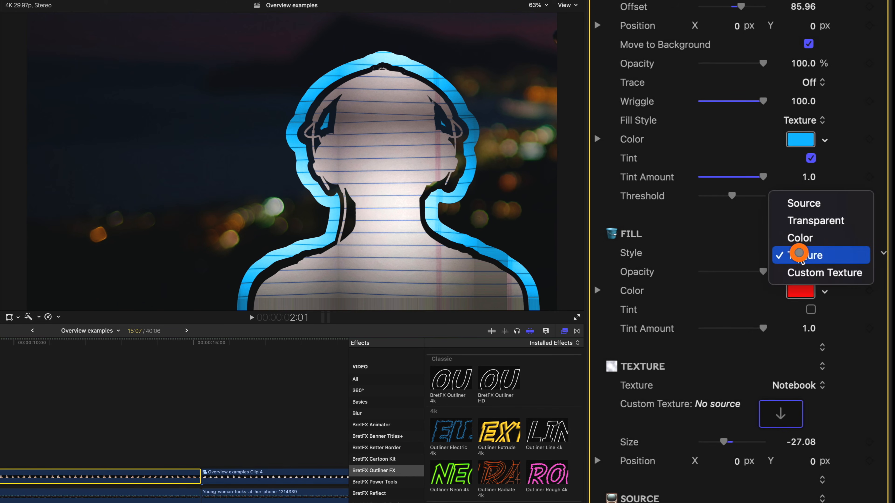
click(807, 203)
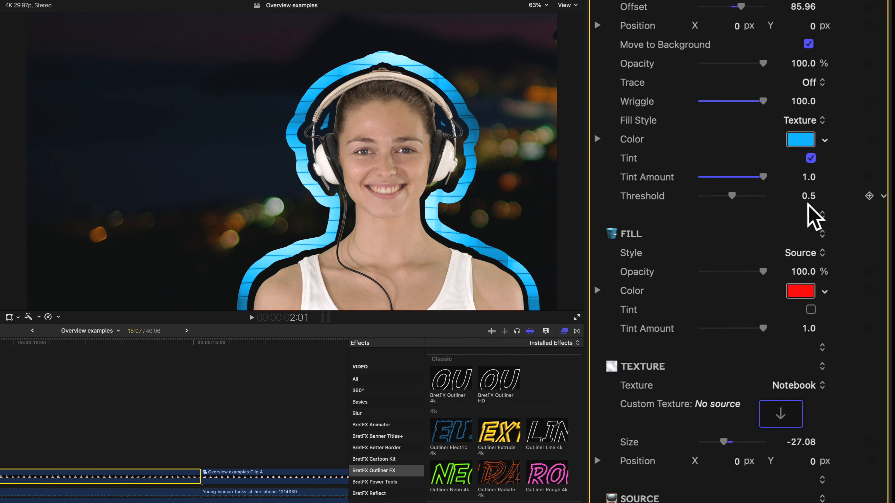
Step: Try the Scale Source setting, keeping it at 100, and enable Crop Source to test the crop amounts
scroll(807, 206, down, 5)
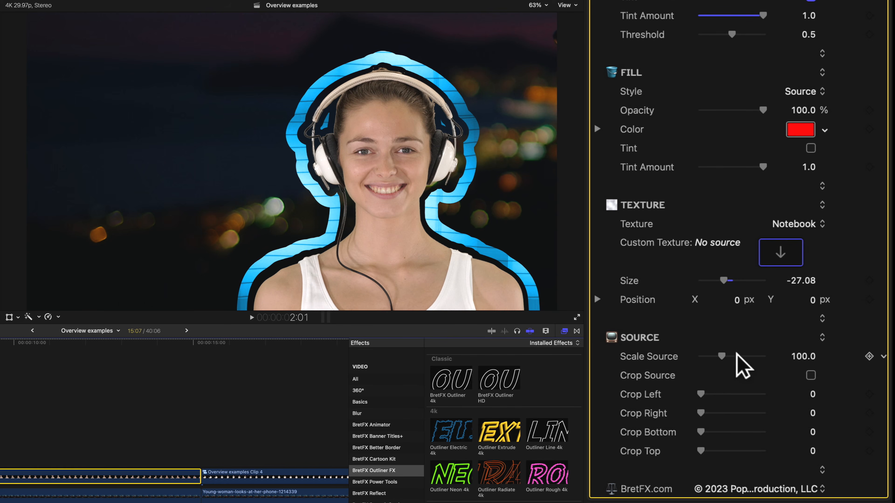
mouse_move(723, 356)
mouse_down()
mouse_move(708, 357)
mouse_move(721, 357)
mouse_up()
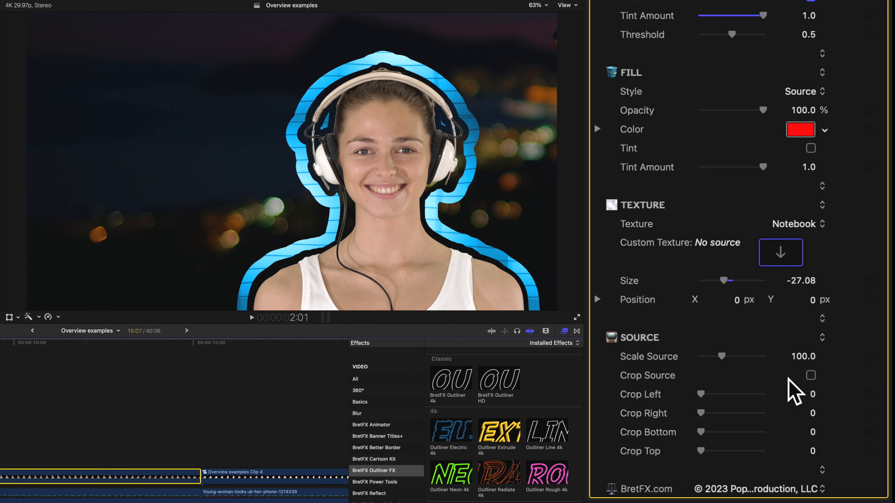
click(812, 376)
drag(700, 394, 690, 413)
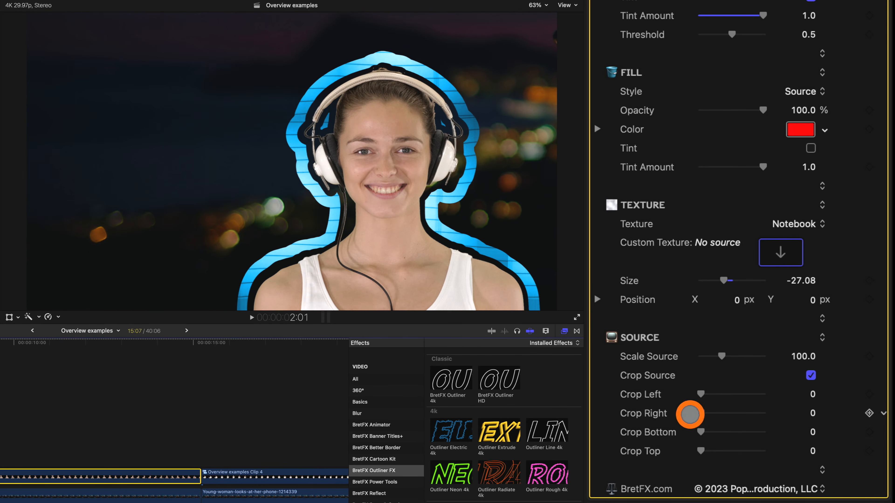